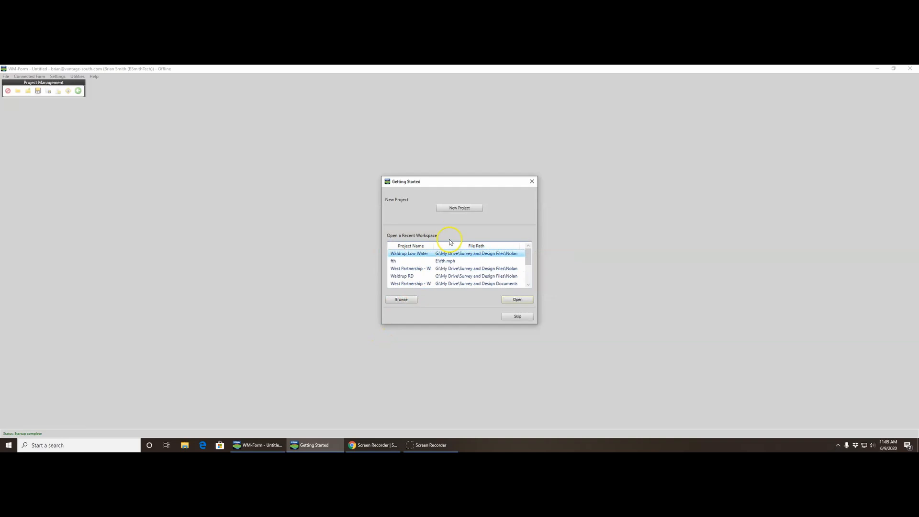
# - Start a new project named "Project 85 testing" with the field name "Testing"
pyautogui.click(466, 209)
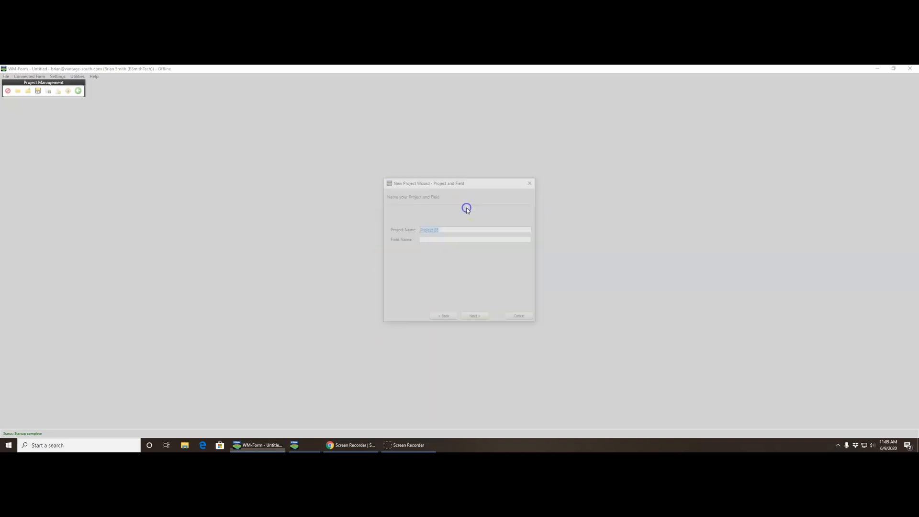
pyautogui.click(449, 230)
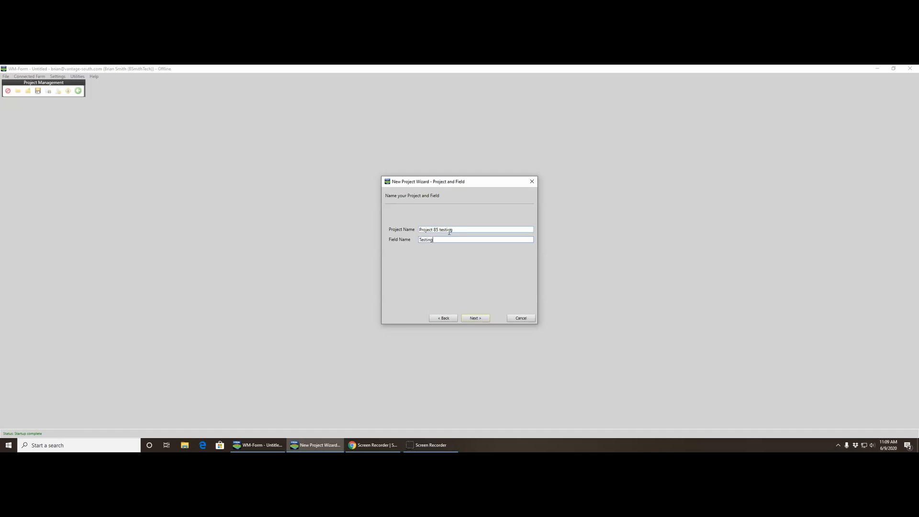
pyautogui.click(467, 318)
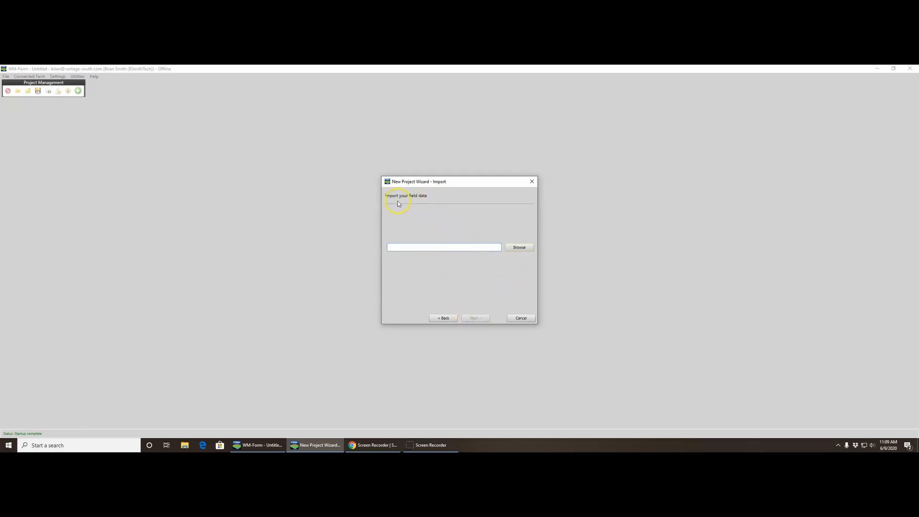
# - Choose Humber Field 2.txt from AgGPS\Data\NDRIP\HUMBER\FIELD 2 on the FMX (E:) drive as the field data to import
pyautogui.click(517, 248)
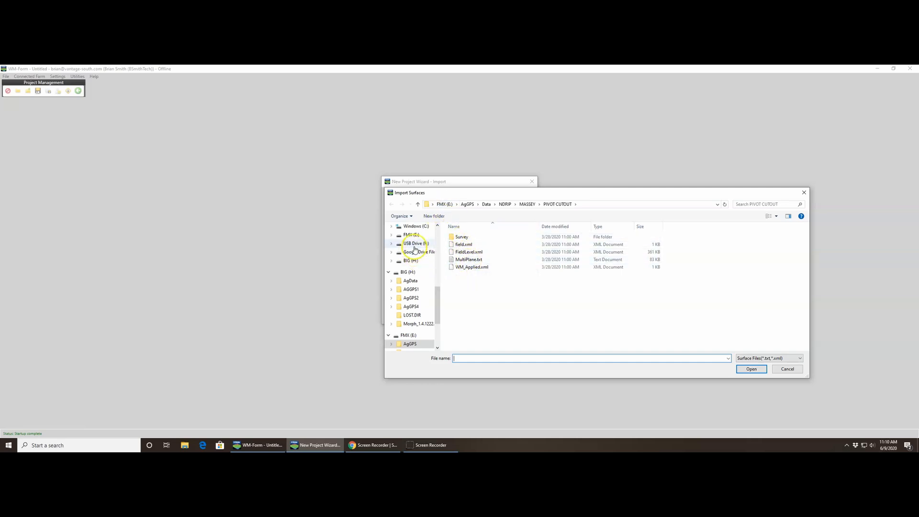
pyautogui.scroll(-2, 424, 265)
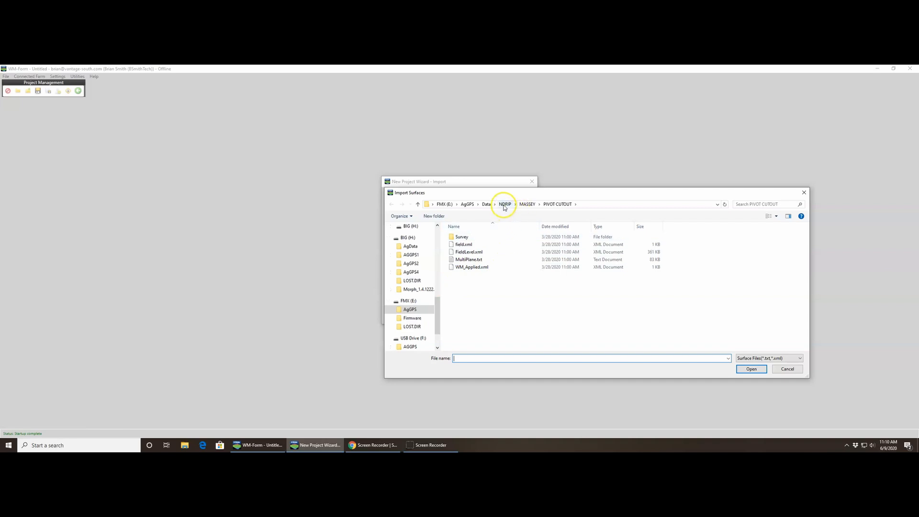
pyautogui.click(486, 204)
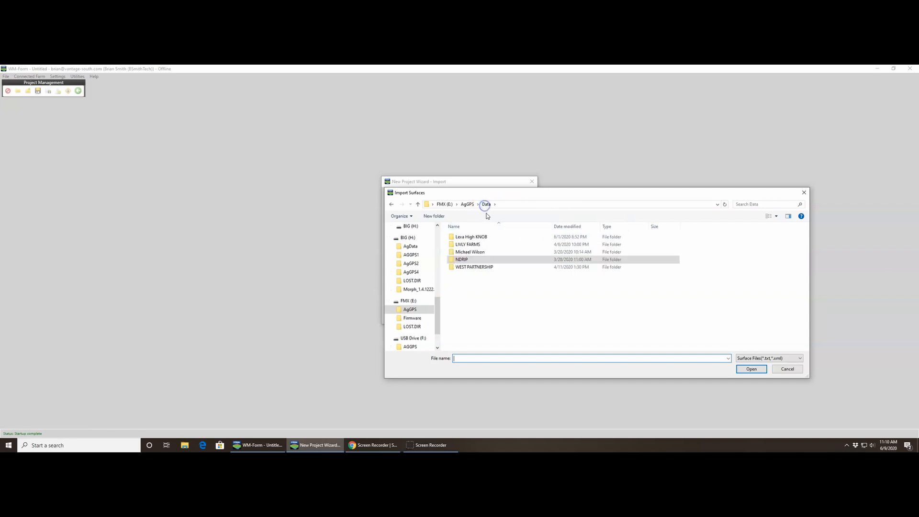
pyautogui.doubleClick(473, 259)
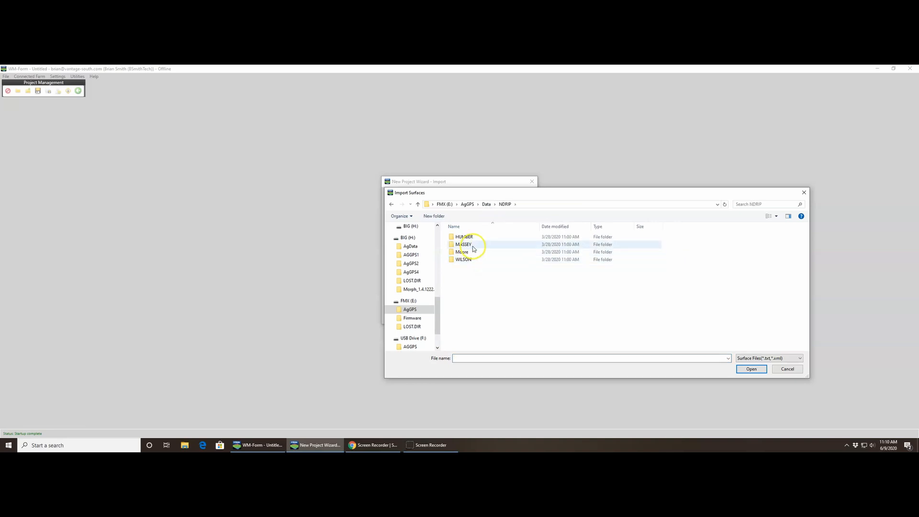
pyautogui.click(478, 239)
pyautogui.doubleClick(478, 239)
pyautogui.doubleClick(477, 237)
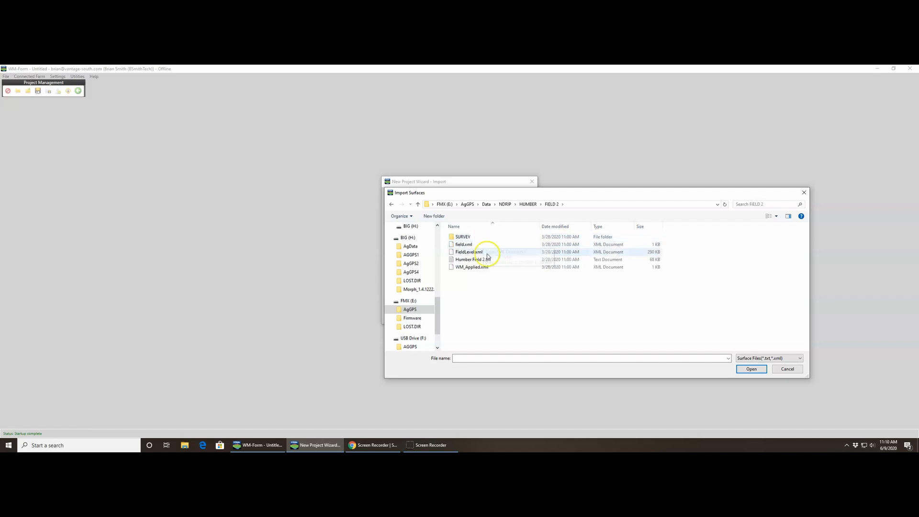
pyautogui.doubleClick(487, 259)
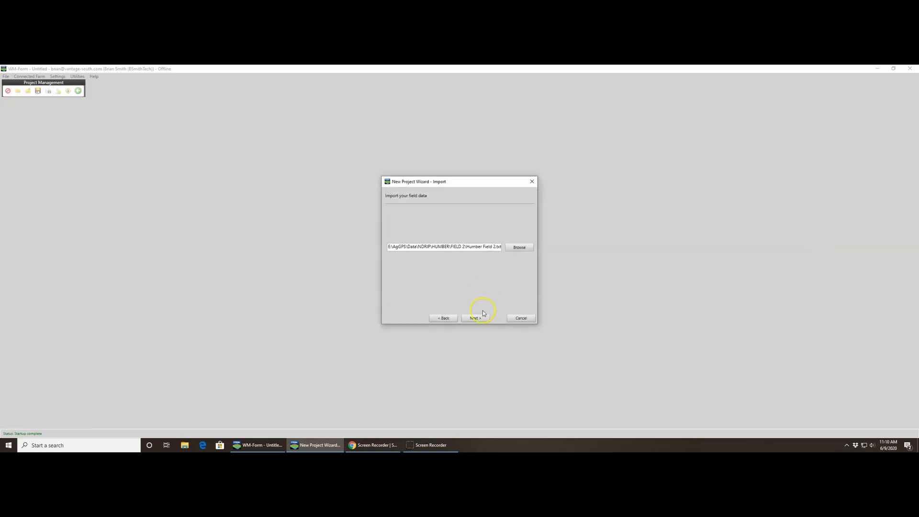
# - Accept the multiplane settings with point IDs, feet and X,Y,Z coordinates, and use the Land Leveling design type
pyautogui.click(480, 318)
pyautogui.click(480, 319)
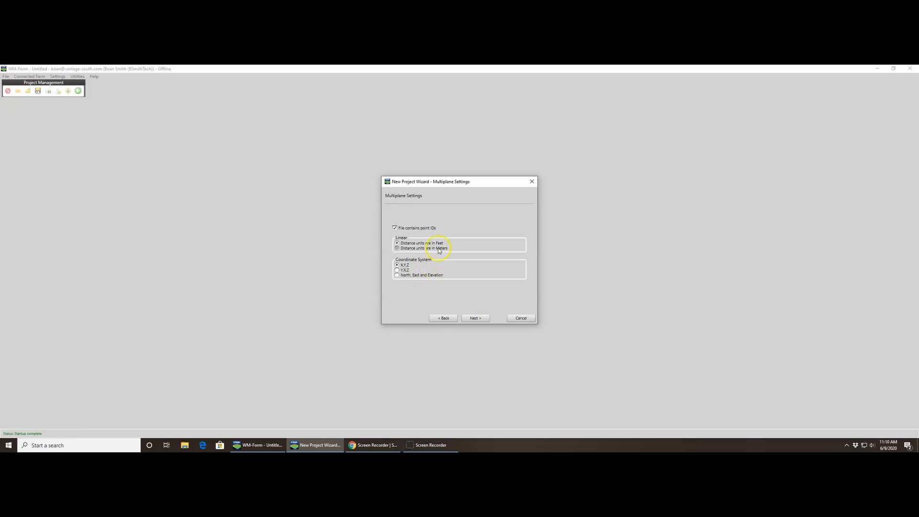
pyautogui.click(475, 317)
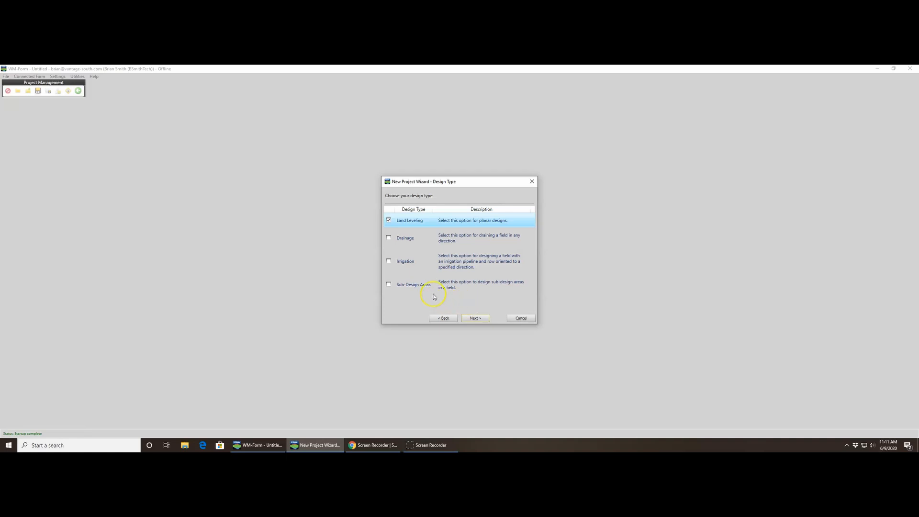
pyautogui.click(475, 319)
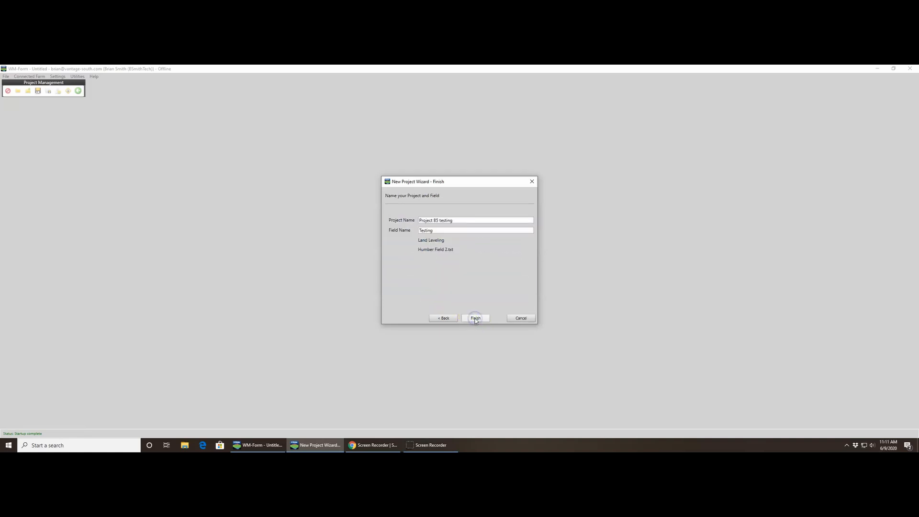
# - Rename the field as Humber 2 and finish creating the project
pyautogui.moveTo(434, 230); pyautogui.dragTo(418, 231)
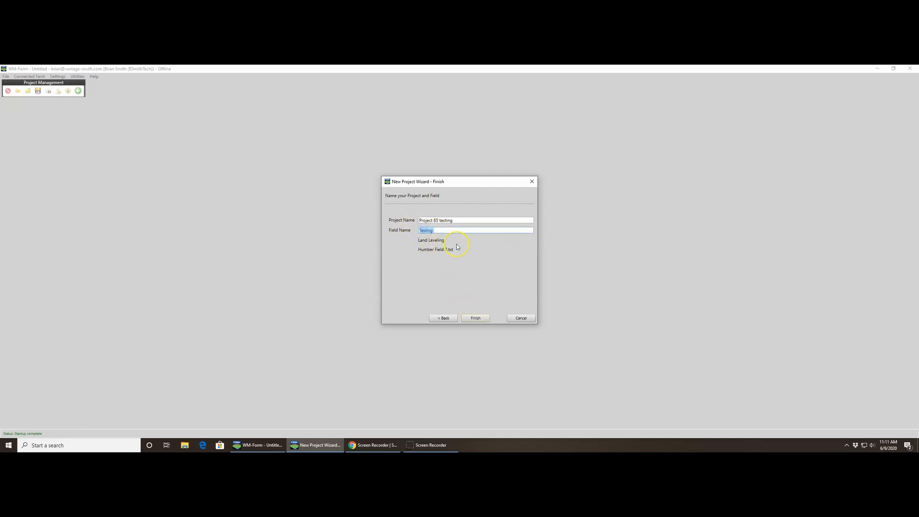
pyautogui.write('Hunm')
pyautogui.click(477, 318)
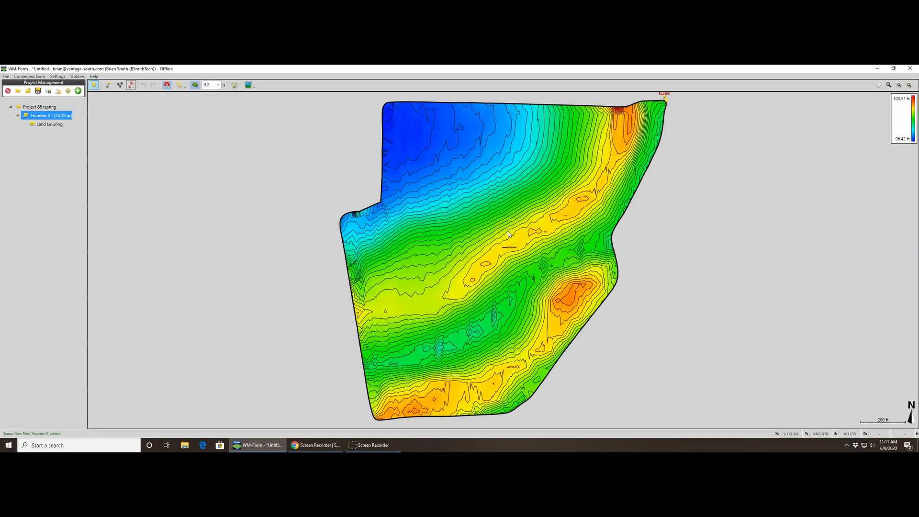
# - Check the program's version and build information, then close it
pyautogui.click(405, 229)
pyautogui.click(153, 164)
pyautogui.click(94, 76)
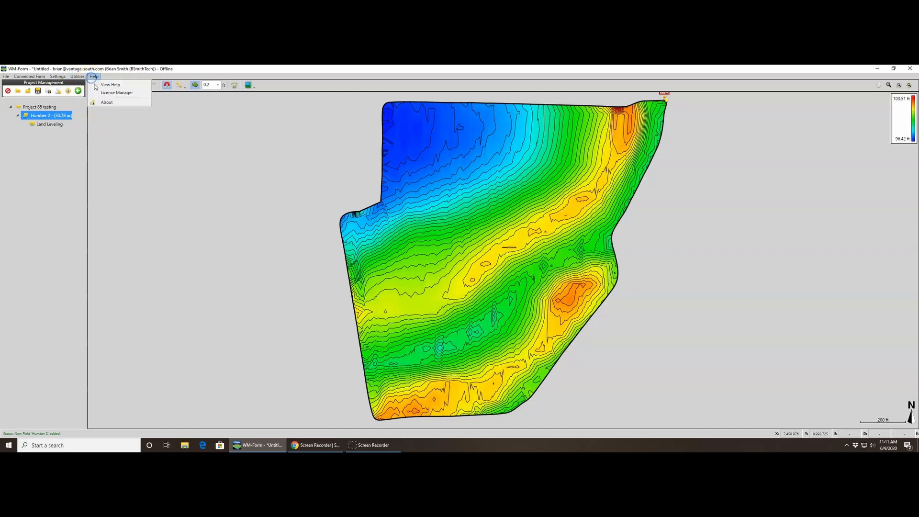
pyautogui.click(106, 102)
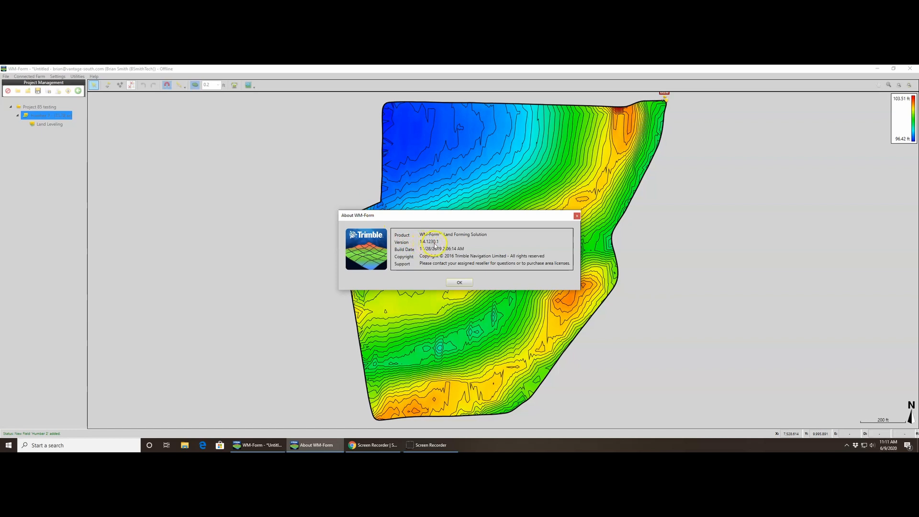
pyautogui.click(458, 283)
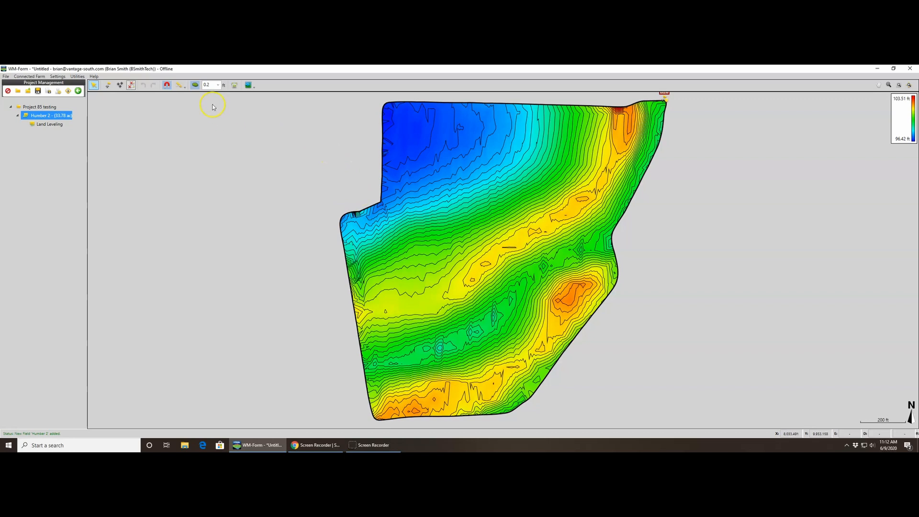
# - Turn on the satellite map for the field view
pyautogui.click(248, 86)
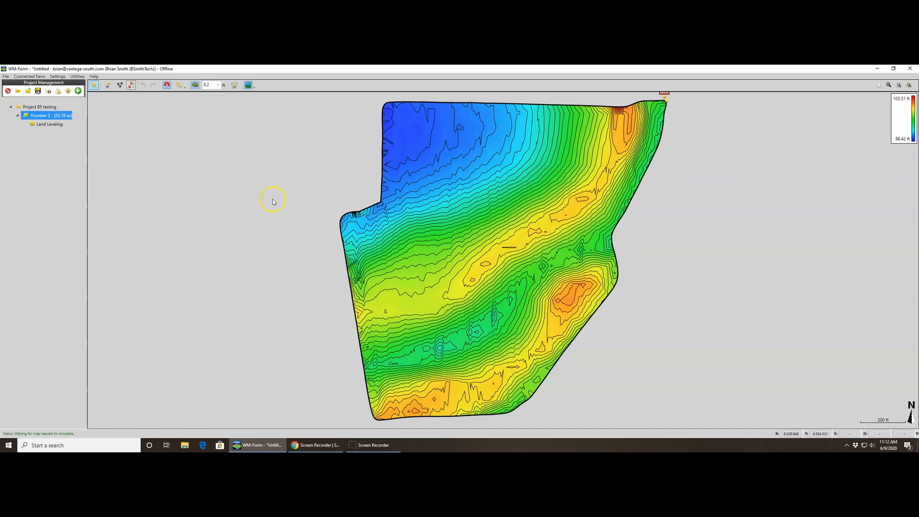
# - Add a benchmark near the middle of the field at about X 9,228 ft, Y 9,502 ft, keeping its proposed elevation
pyautogui.click(108, 87)
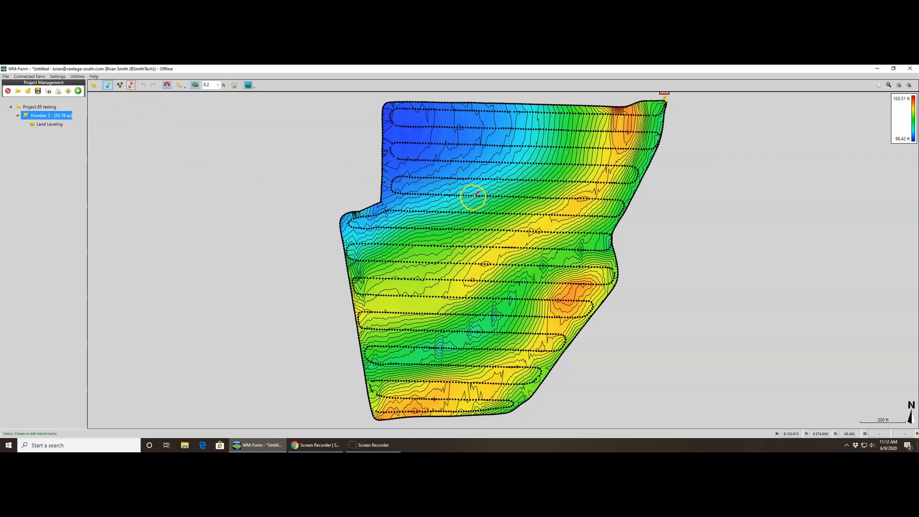
pyautogui.click(490, 209)
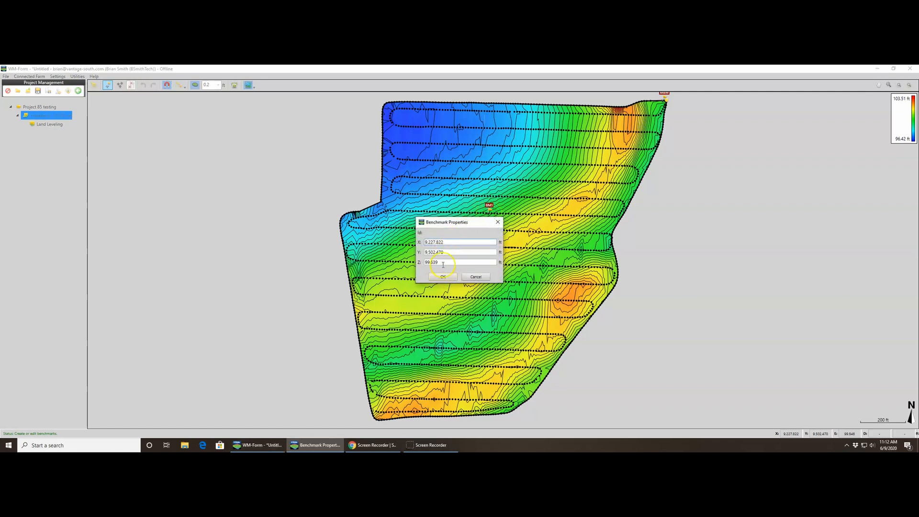
pyautogui.click(442, 277)
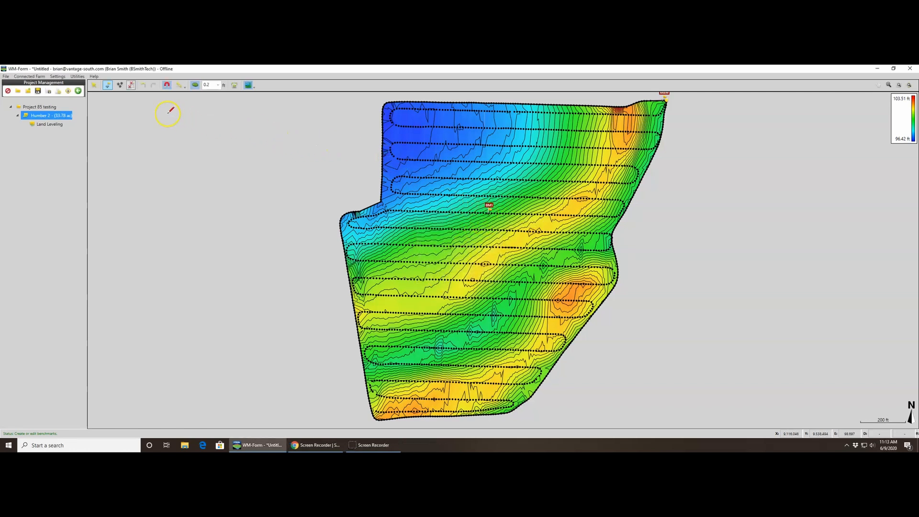
# - Add a survey point in the field's northwest part at about X 8,898 ft, Y 9,849 ft with an elevation of 92 ft
pyautogui.click(131, 87)
pyautogui.click(120, 87)
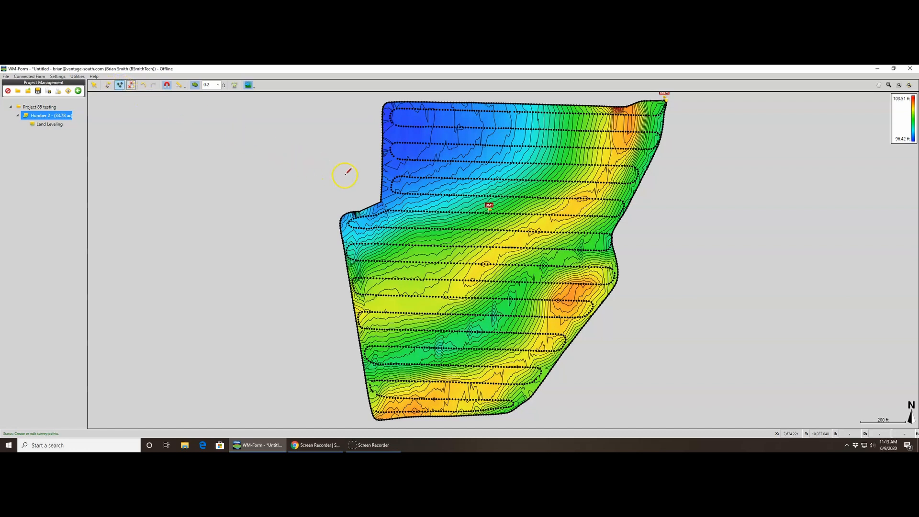
pyautogui.click(414, 134)
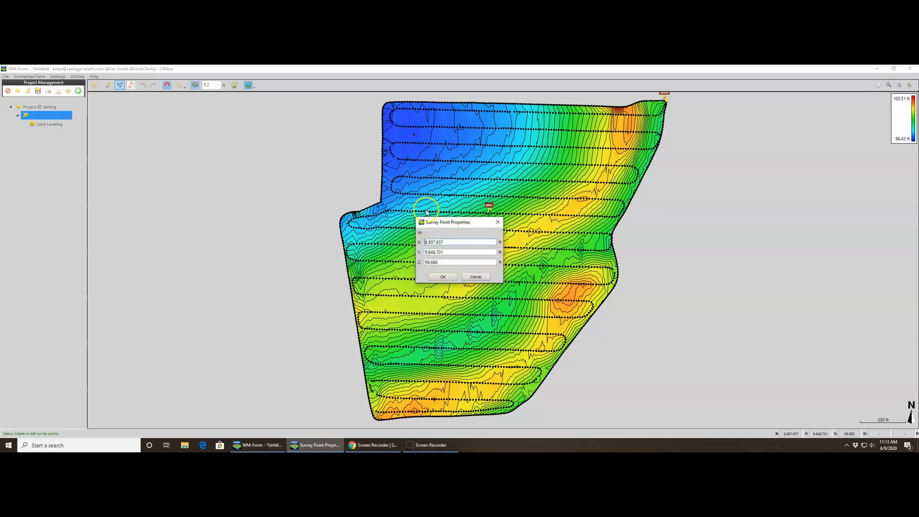
pyautogui.moveTo(439, 262); pyautogui.dragTo(416, 267)
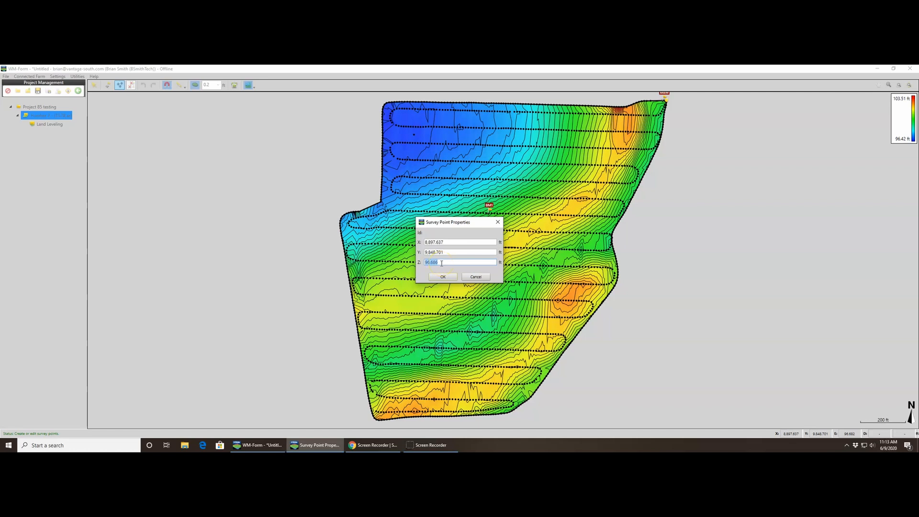
pyautogui.write('92.05')
pyautogui.click(442, 276)
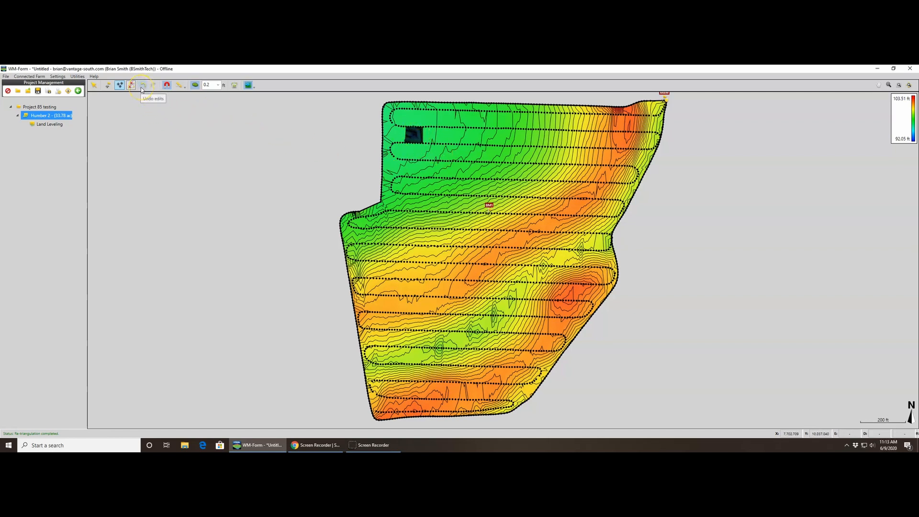
# - Undo the added survey point and benchmark
pyautogui.click(143, 87)
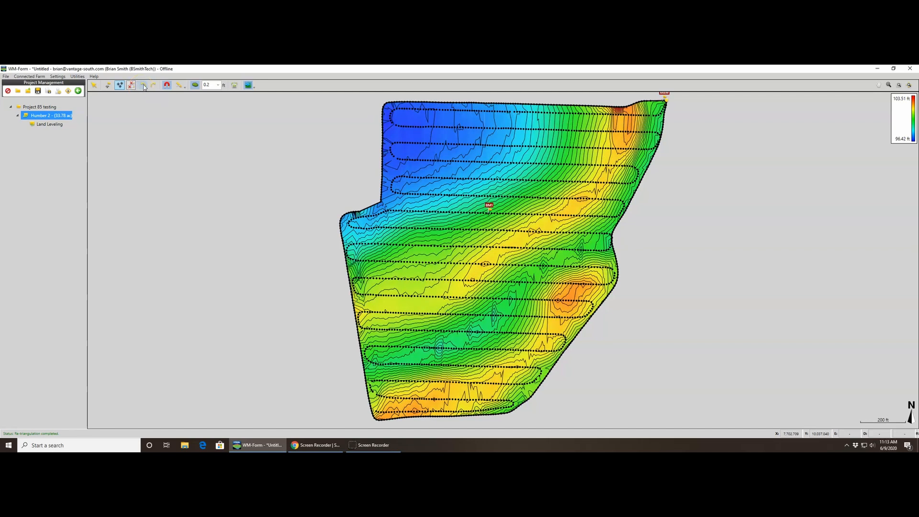
pyautogui.click(144, 87)
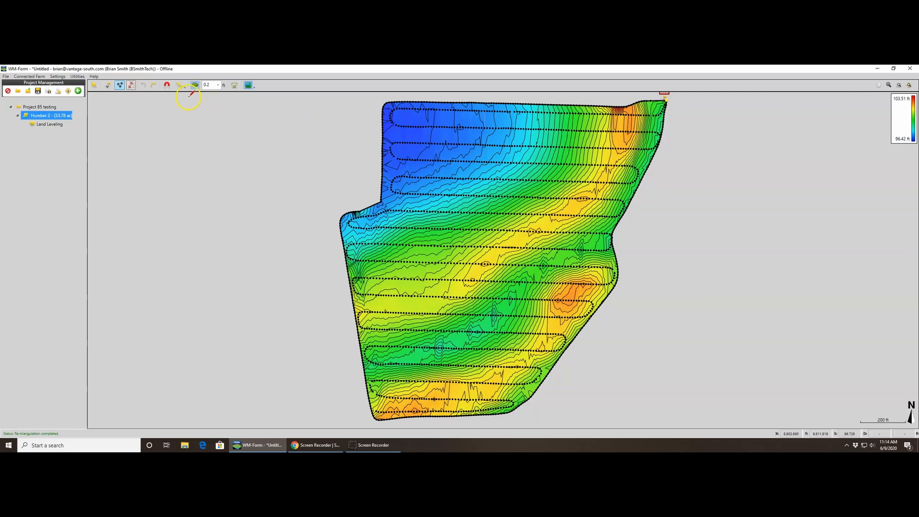
# - Measure across the field from its northern edge straight down to its southern edge
pyautogui.click(165, 87)
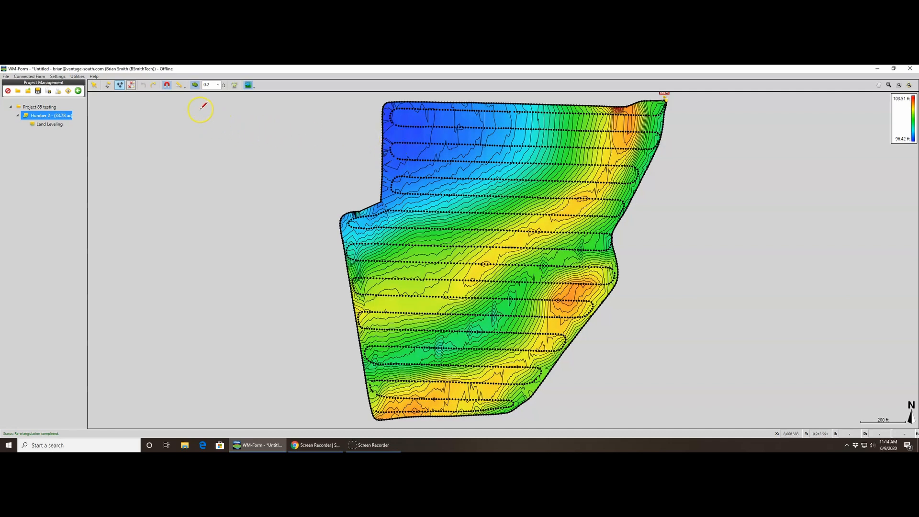
pyautogui.click(179, 86)
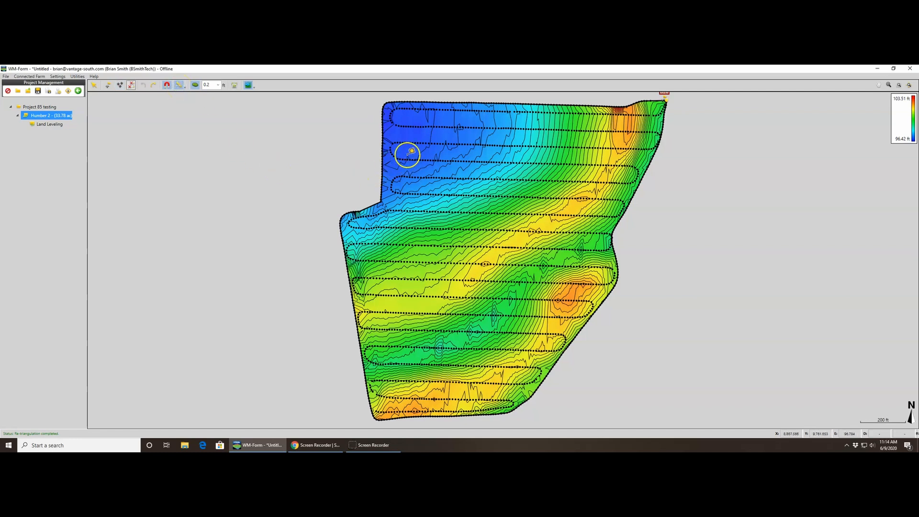
pyautogui.click(433, 102)
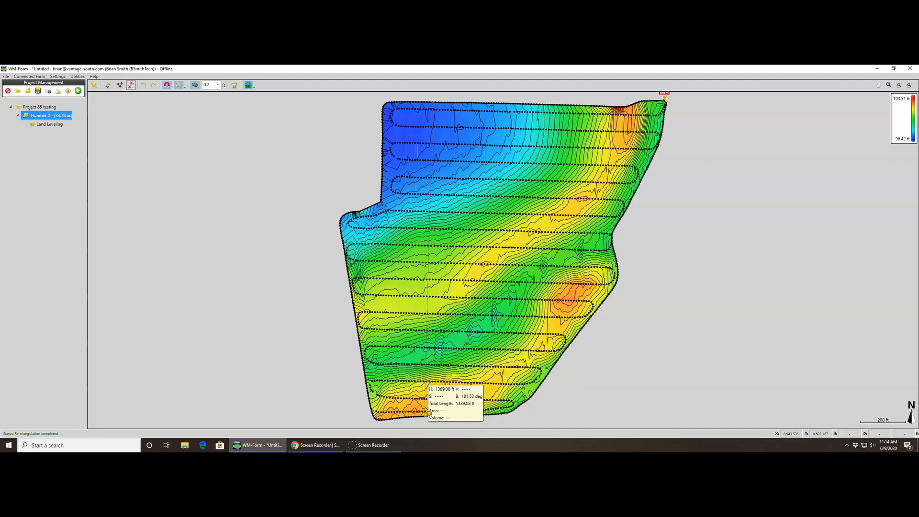
pyautogui.click(423, 417)
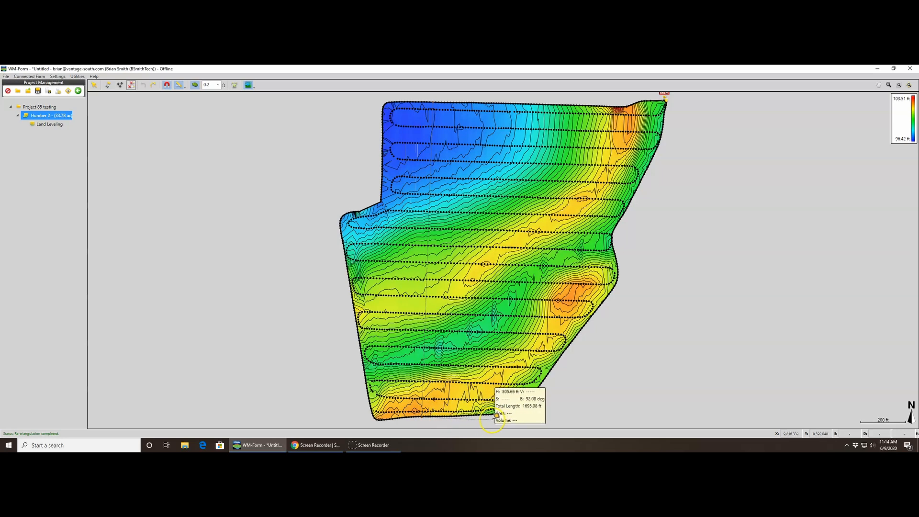
# - Extend the measurement along the southern edge and up the eastern boundary to the field's northeast corner
pyautogui.click(506, 413)
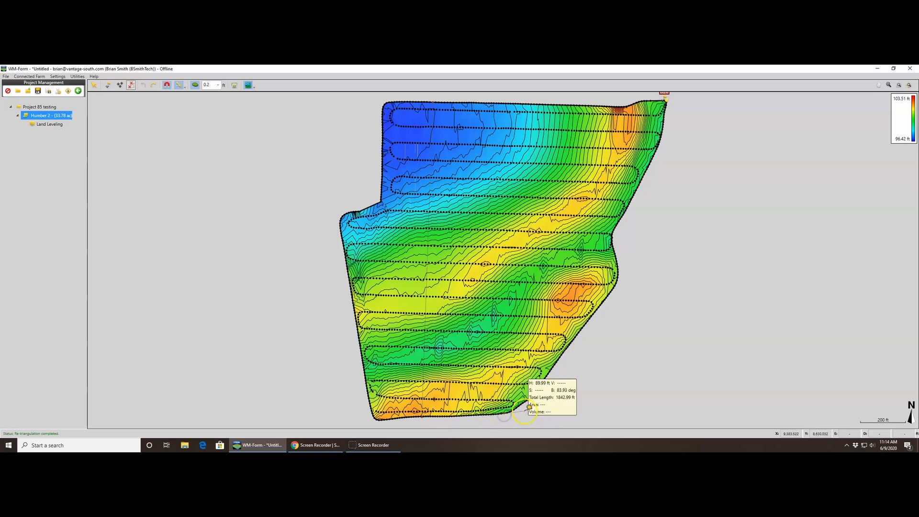
pyautogui.click(520, 406)
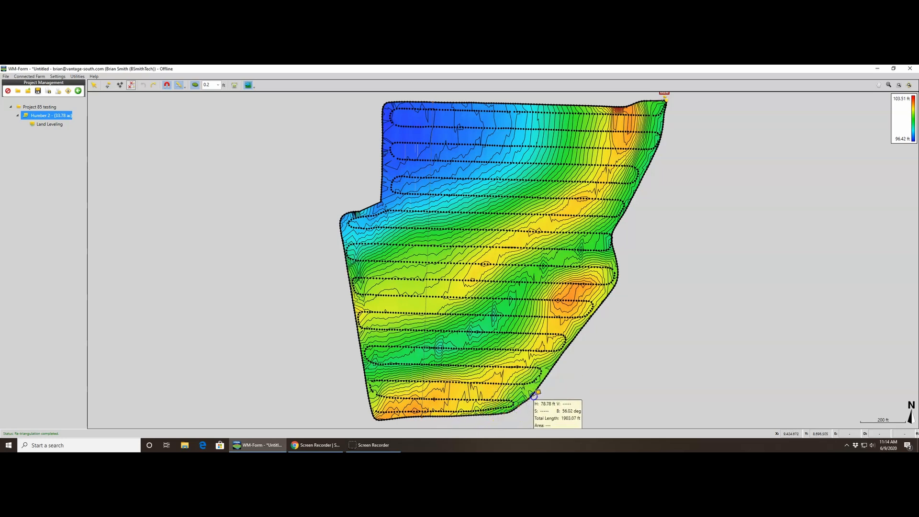
pyautogui.click(564, 358)
pyautogui.click(574, 344)
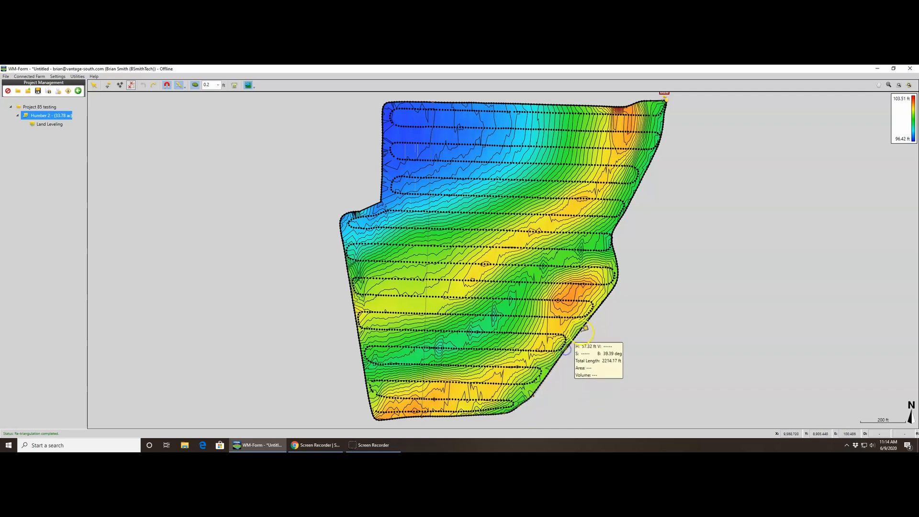
pyautogui.click(622, 275)
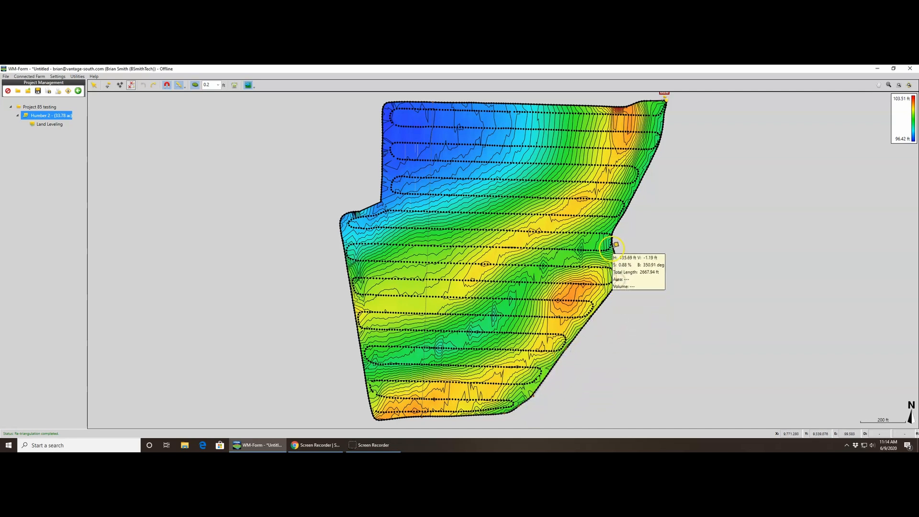
pyautogui.click(615, 237)
pyautogui.click(643, 177)
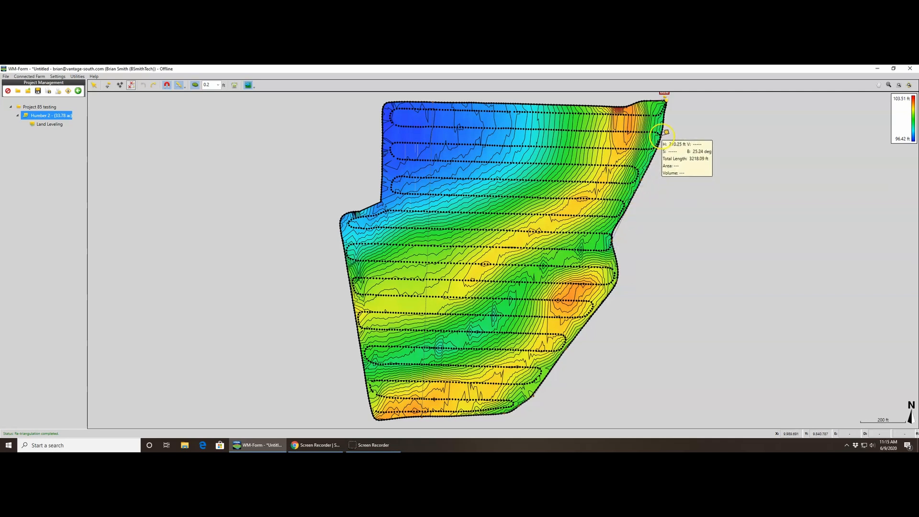
pyautogui.click(666, 132)
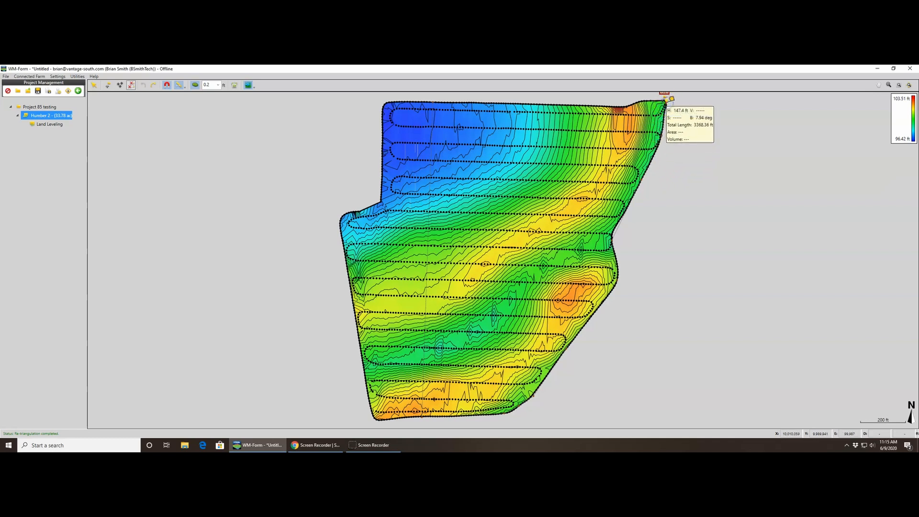
pyautogui.click(666, 99)
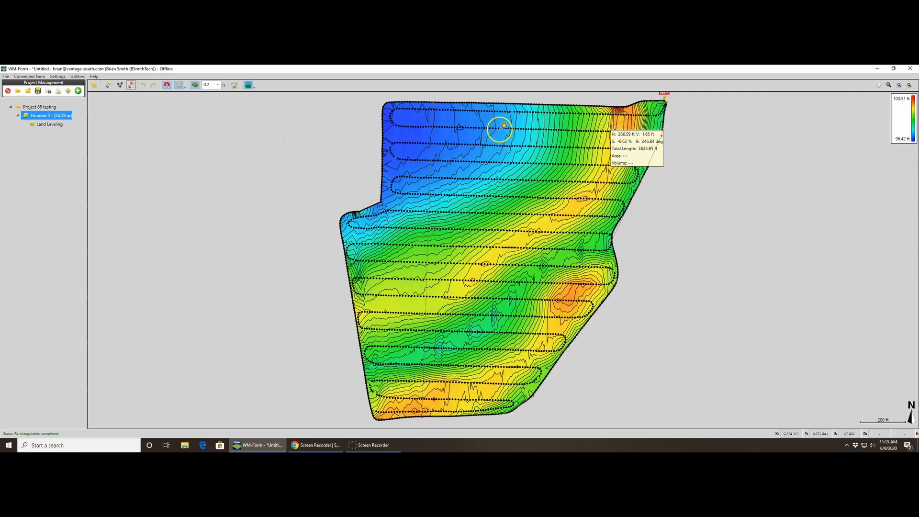
# - Measure southward inside the field's northern half and out beyond its western boundary, and exit the measuring tool
pyautogui.click(500, 126)
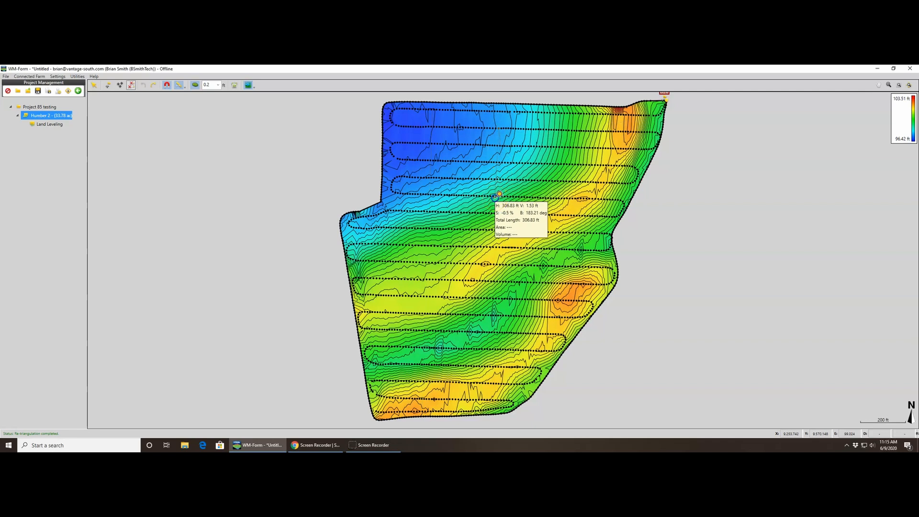
pyautogui.click(498, 194)
pyautogui.click(193, 124)
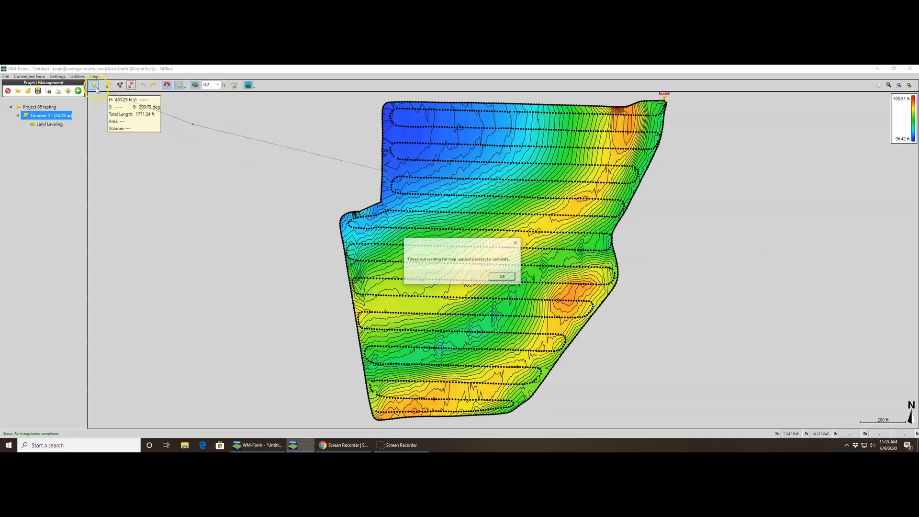
pyautogui.click(96, 89)
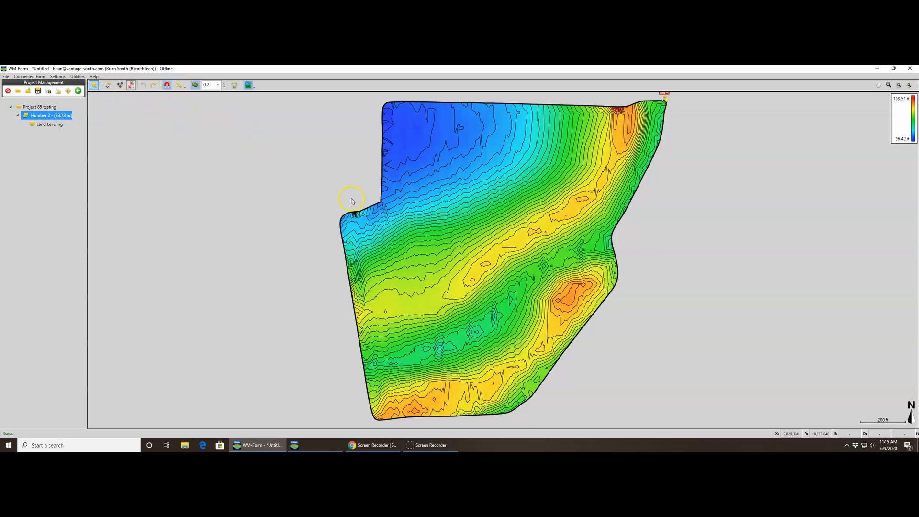
# - Toggle the contours off and on, try a 0.5 ft contour interval, and return it to 0.2 ft
pyautogui.click(195, 86)
pyautogui.click(194, 86)
pyautogui.click(218, 85)
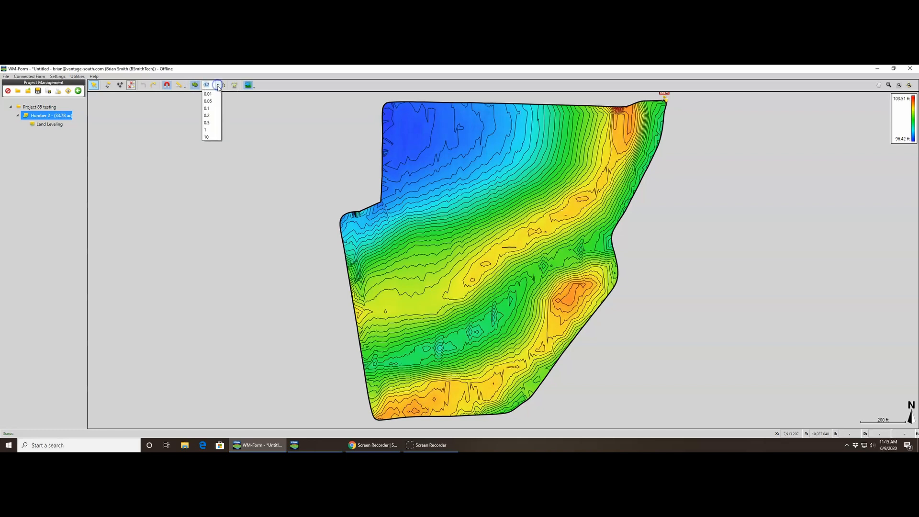
pyautogui.click(212, 122)
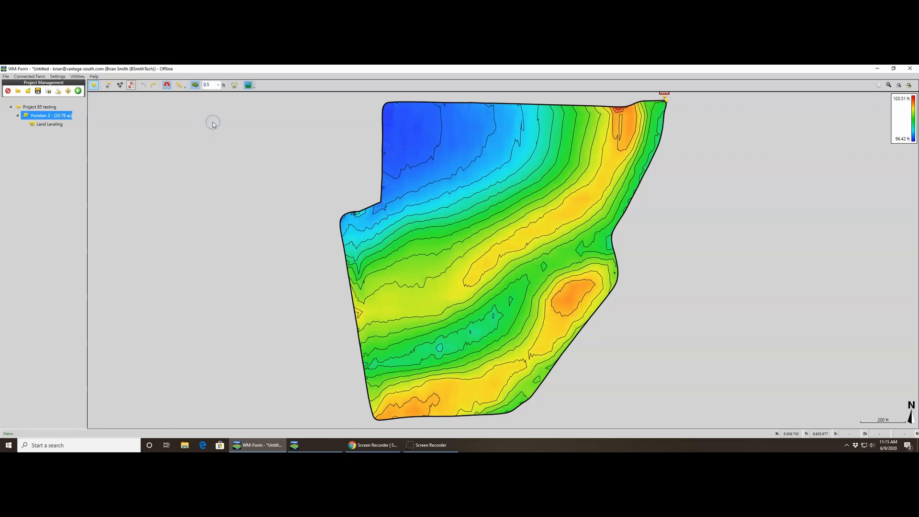
pyautogui.click(219, 86)
pyautogui.click(213, 114)
# - Try contour intervals of 0.1 ft and 0.01 ft, and set the interval back to 0.2 ft
pyautogui.click(218, 85)
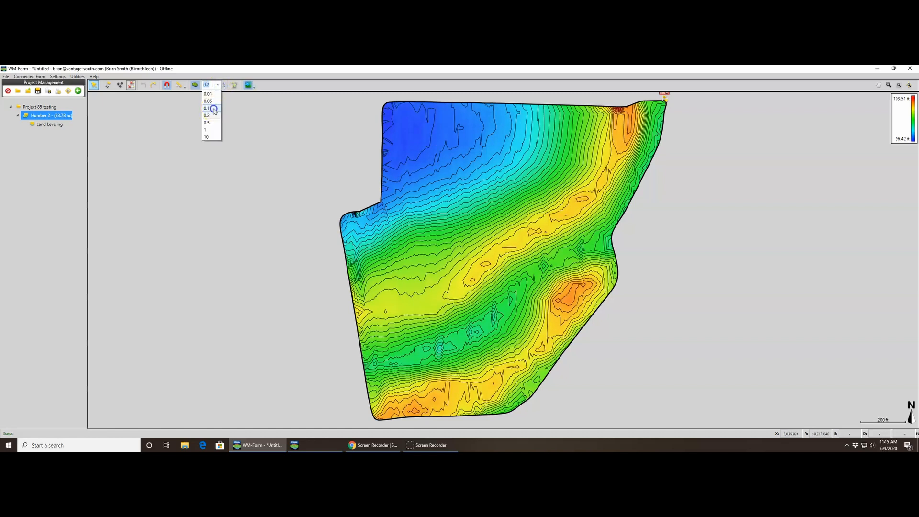
pyautogui.click(211, 106)
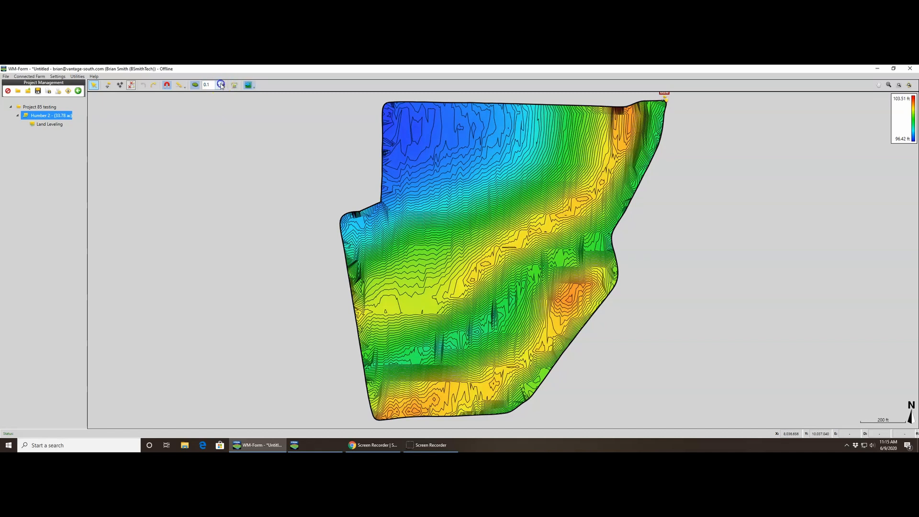
pyautogui.click(219, 86)
pyautogui.click(213, 94)
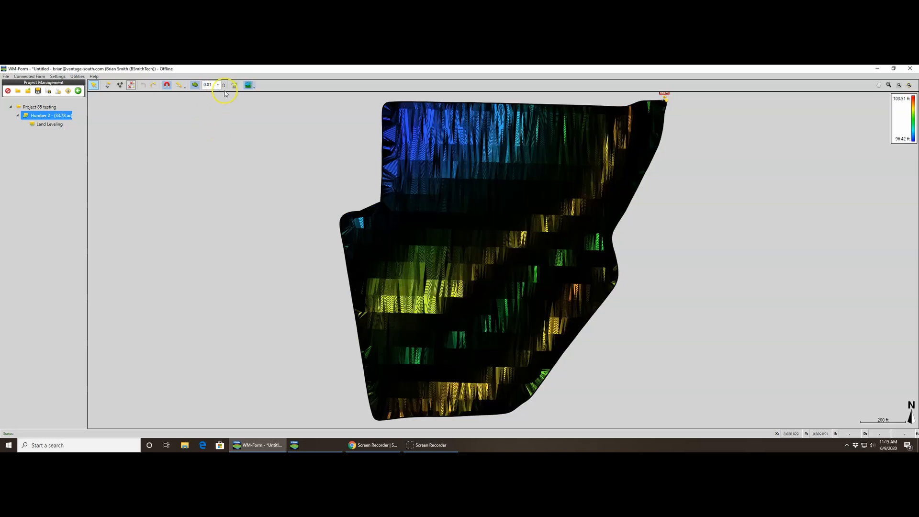
pyautogui.click(218, 85)
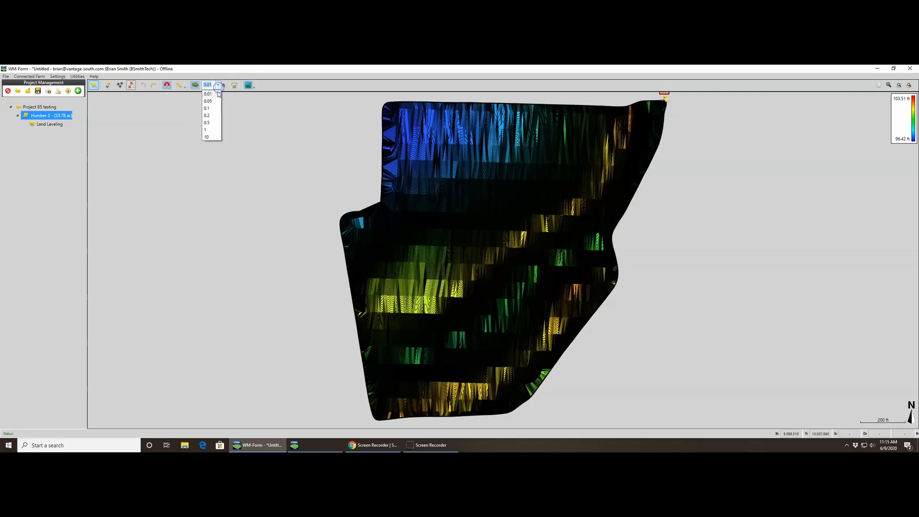
pyautogui.click(208, 115)
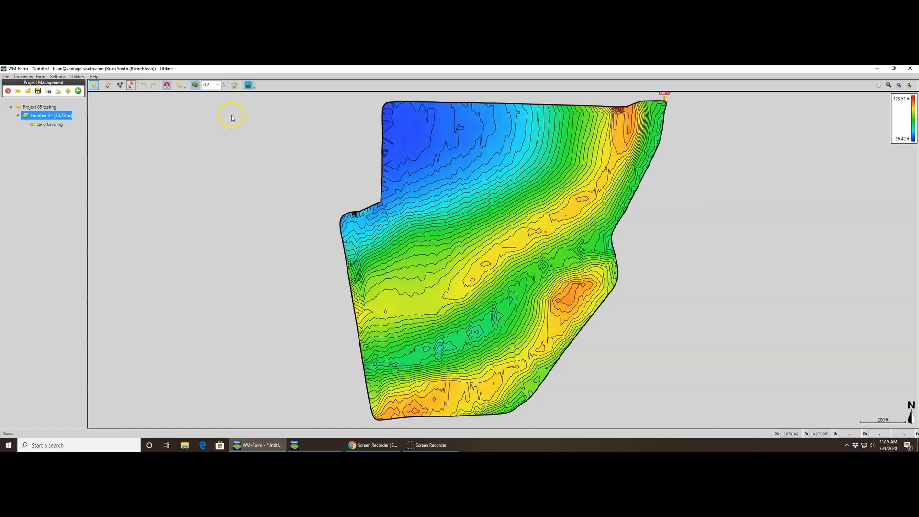
# - Try adding data from Humber Field 2.txt with point IDs, feet and X,Y,Z coordinates, and cancel the Add Data Wizard
pyautogui.click(235, 89)
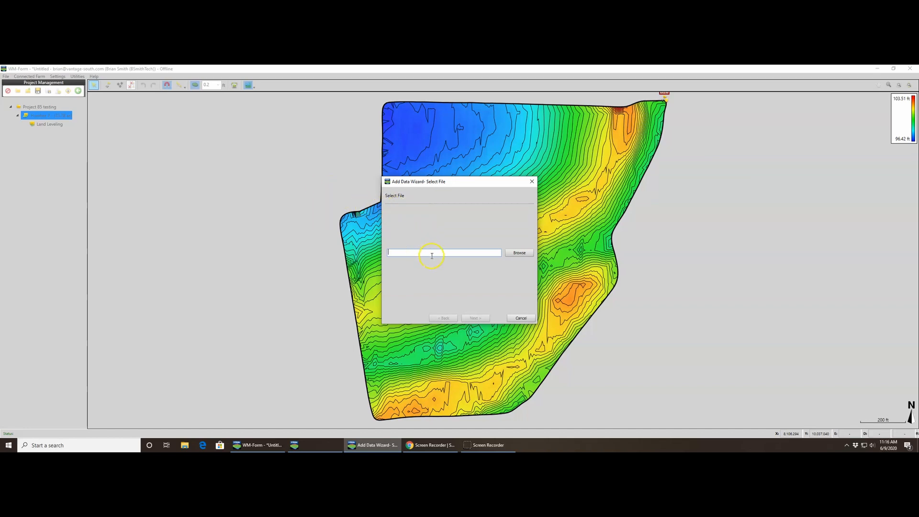
pyautogui.click(519, 254)
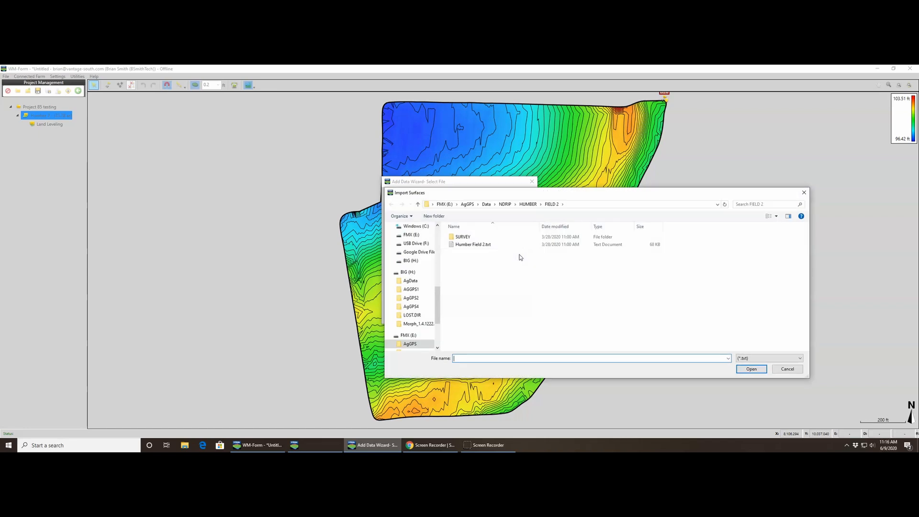
pyautogui.click(481, 247)
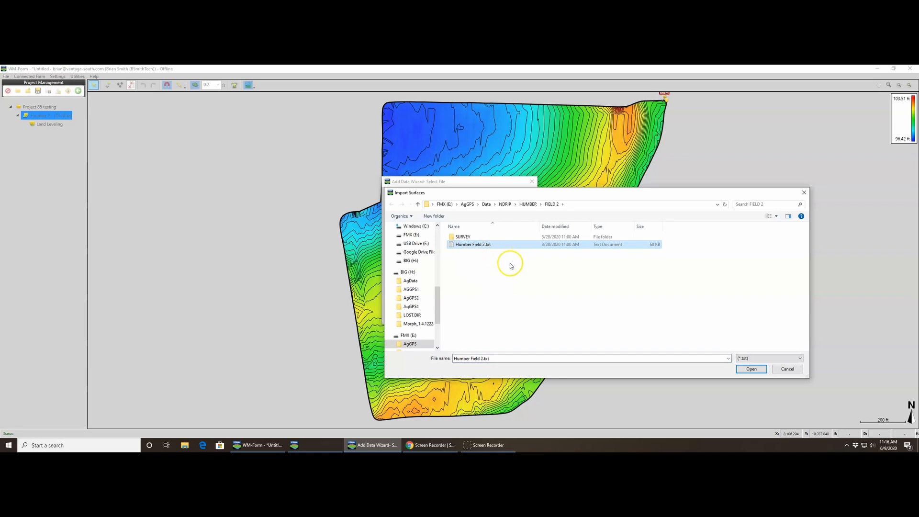
pyautogui.click(750, 369)
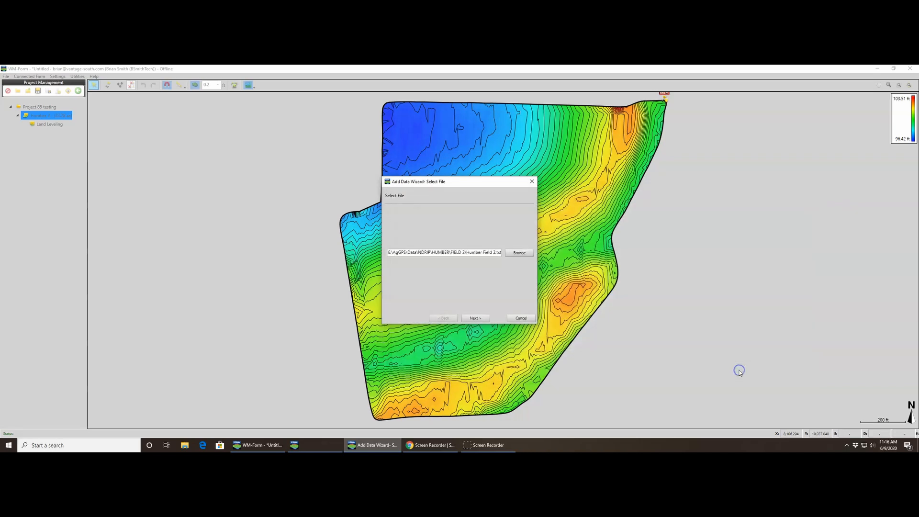
pyautogui.click(472, 318)
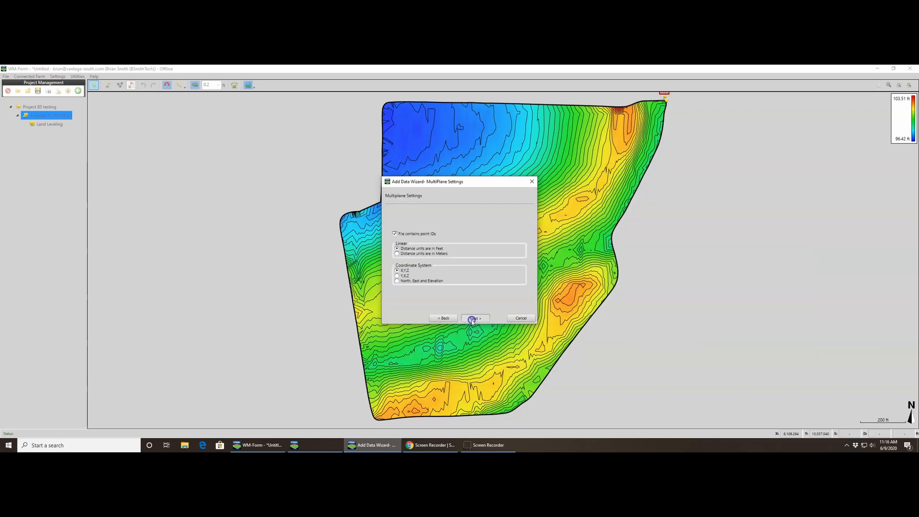
pyautogui.click(472, 318)
pyautogui.click(472, 319)
pyautogui.click(486, 279)
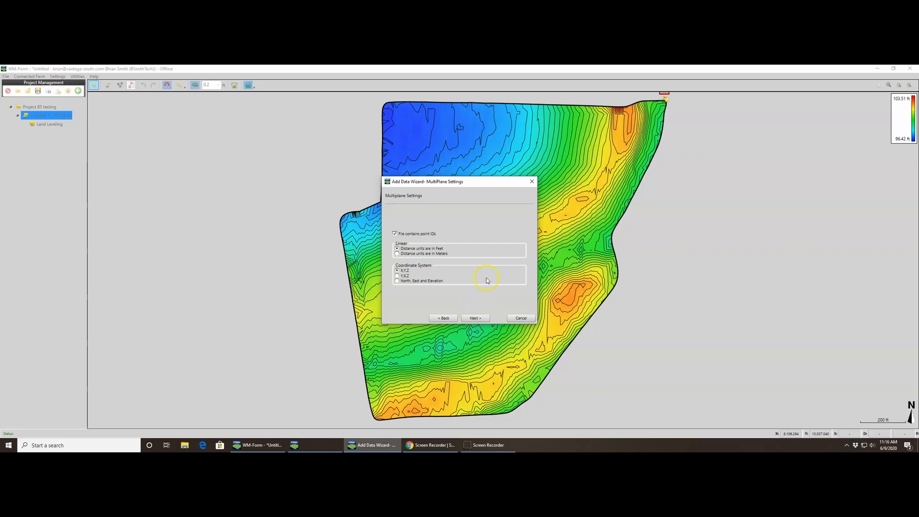
pyautogui.click(515, 318)
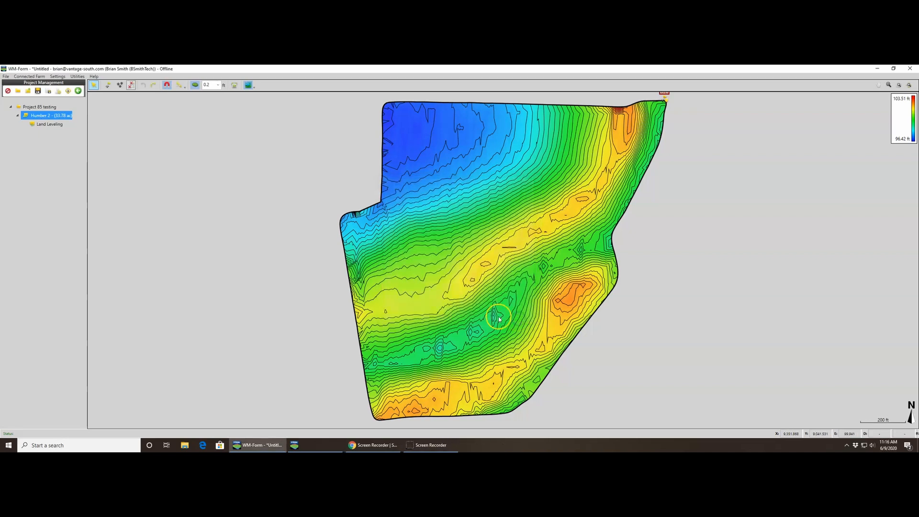
# - Turn the field's satellite map off and back on, and refresh the satellite imagery
pyautogui.click(247, 85)
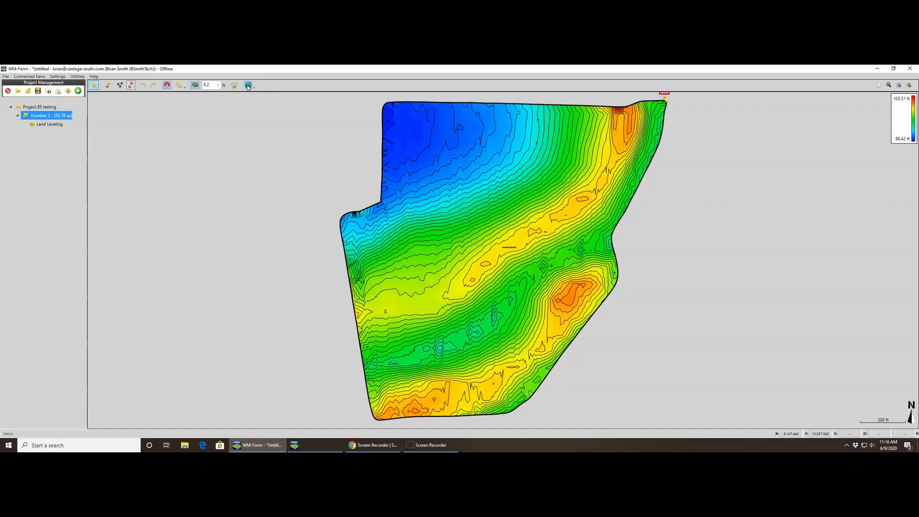
pyautogui.click(247, 86)
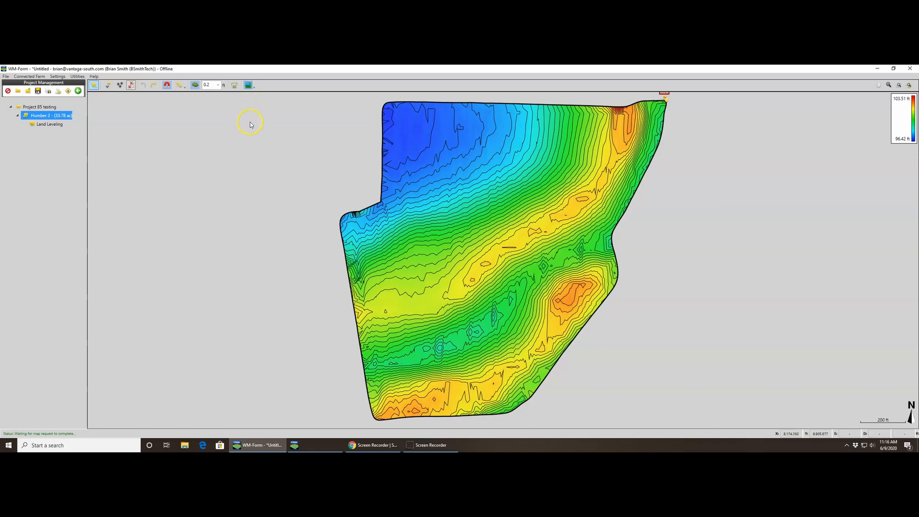
pyautogui.click(254, 89)
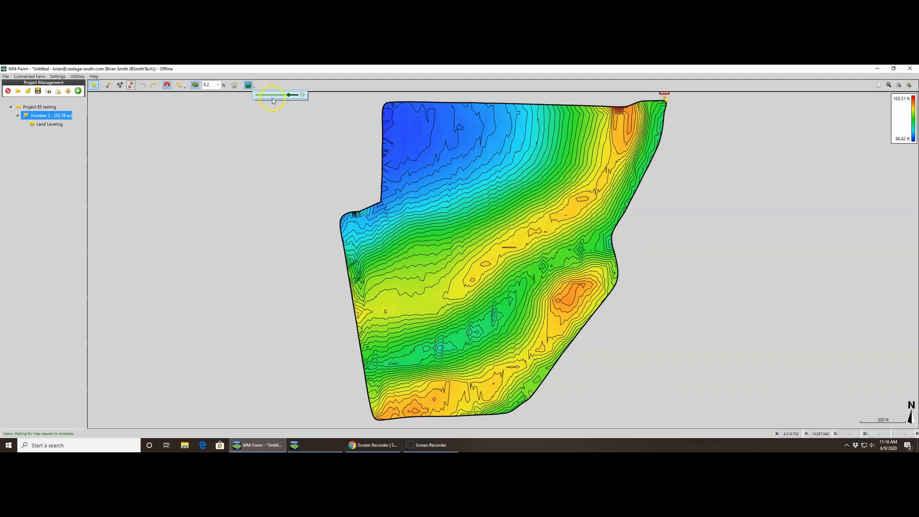
pyautogui.click(303, 97)
pyautogui.click(304, 124)
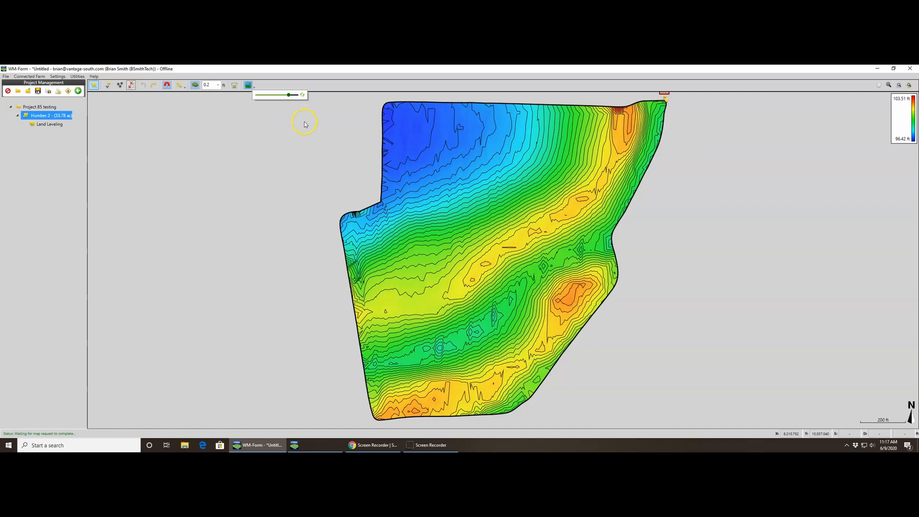
pyautogui.click(305, 122)
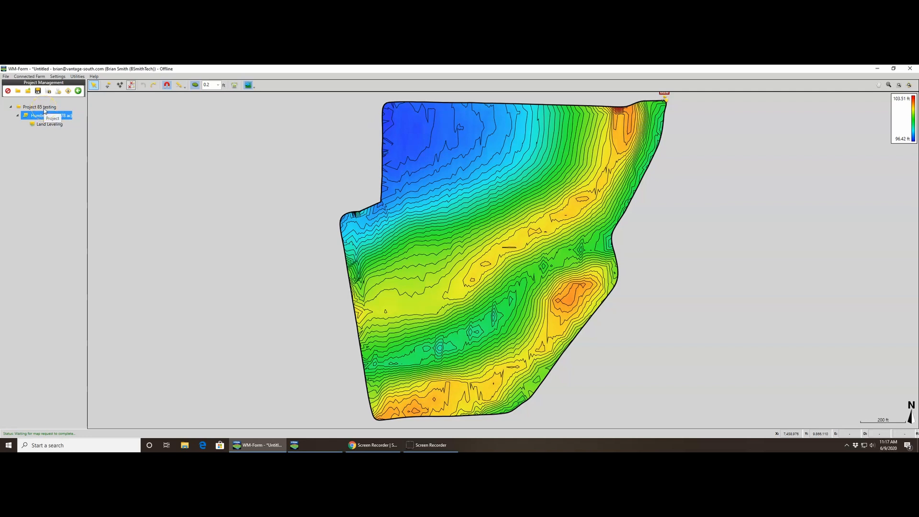
# - Start a new field named Testing in Project 85 testing and continue to its data import
pyautogui.click(44, 108)
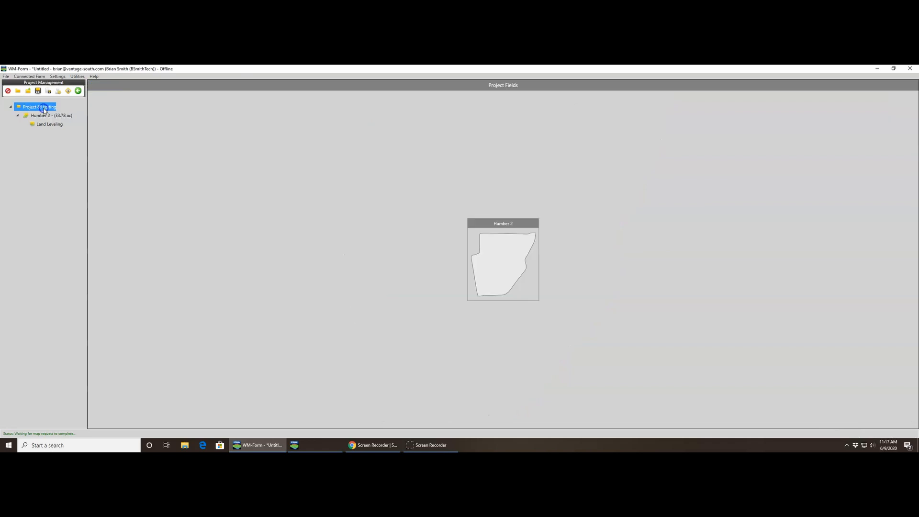
pyautogui.rightClick(44, 108)
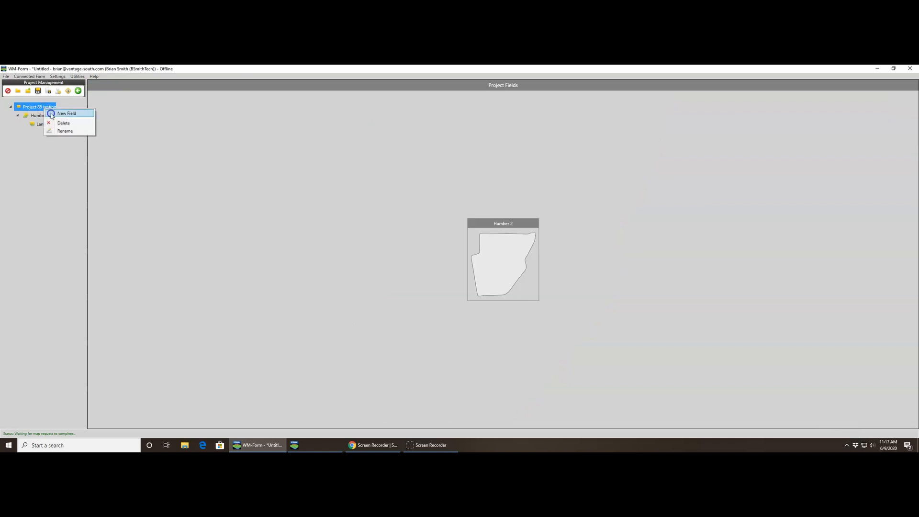
pyautogui.click(51, 114)
pyautogui.click(437, 240)
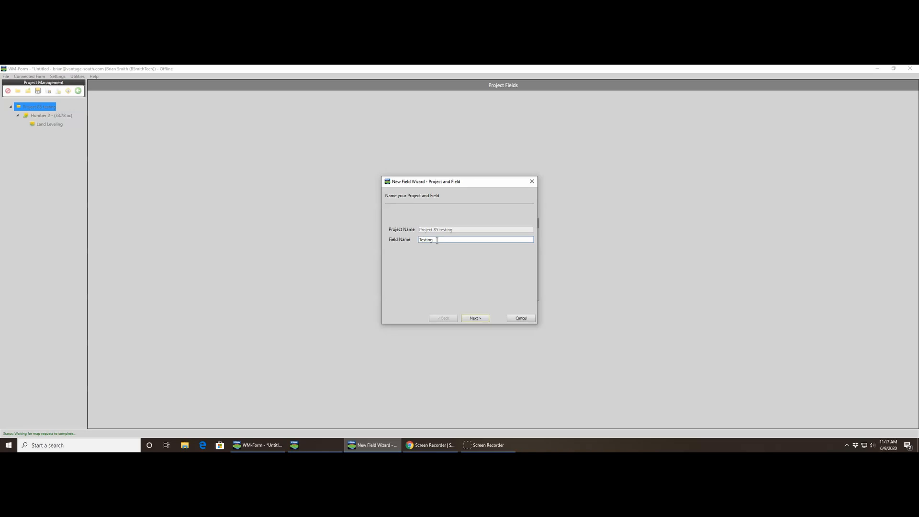
pyautogui.click(475, 318)
# - Try to import MultiPlane.txt from HUMBER's LEEVE RIDGE folder with point IDs, feet and X,Y,Z coordinates, and cancel the New Field Wizard
pyautogui.click(512, 250)
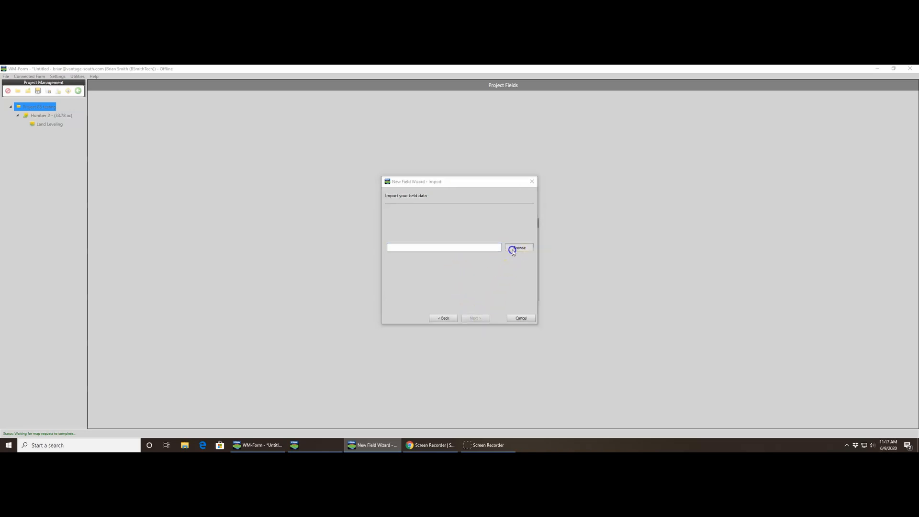
pyautogui.click(524, 205)
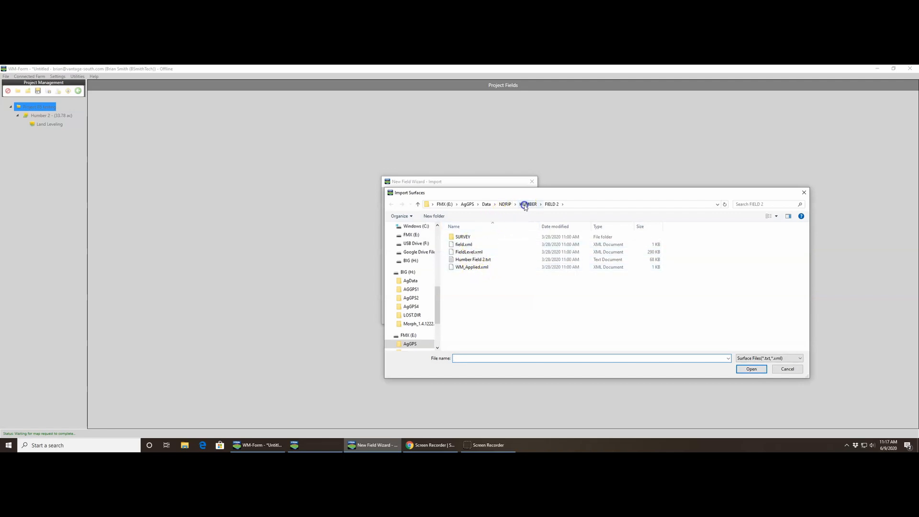
pyautogui.doubleClick(484, 245)
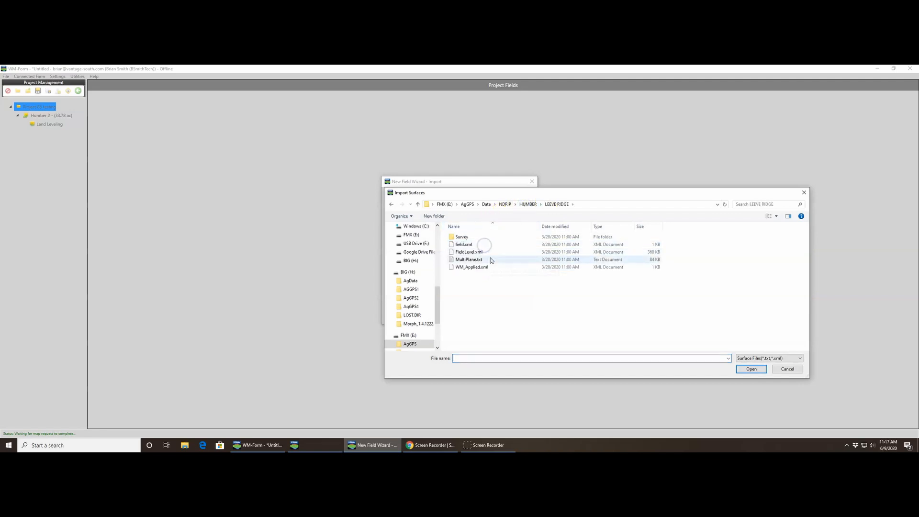
pyautogui.doubleClick(489, 259)
pyautogui.click(476, 318)
pyautogui.click(480, 318)
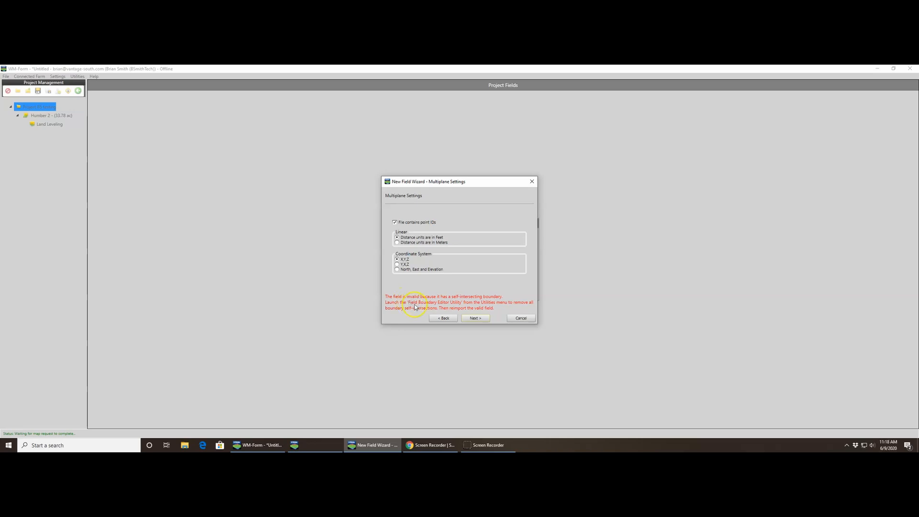
pyautogui.click(481, 319)
pyautogui.click(520, 318)
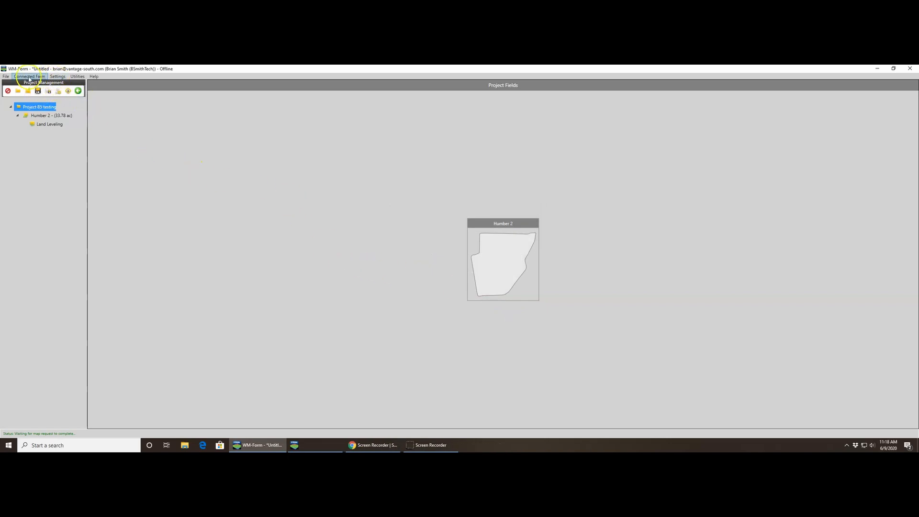
# - Load MultiPlane.txt from the LEEVE RIDGE folder into the Field Boundary Editor Utility with point IDs, feet and X,Y,Z coordinates
pyautogui.click(77, 76)
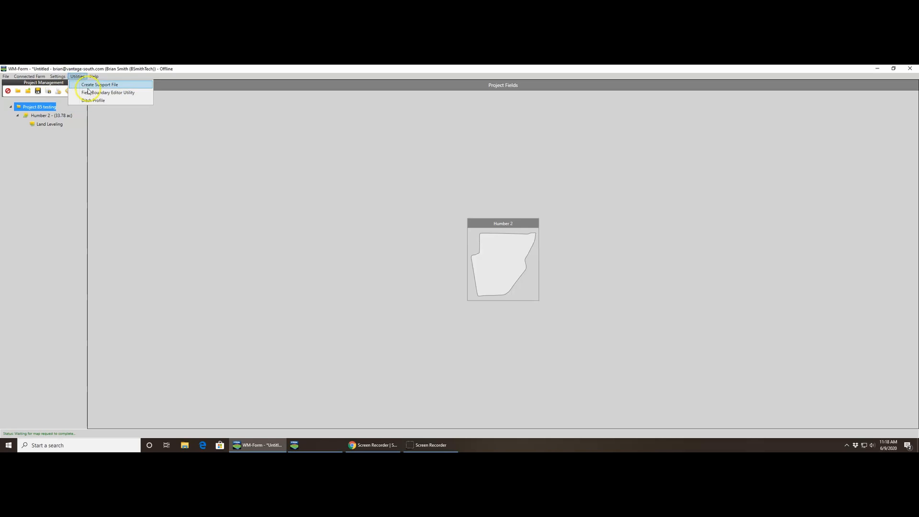
pyautogui.click(91, 93)
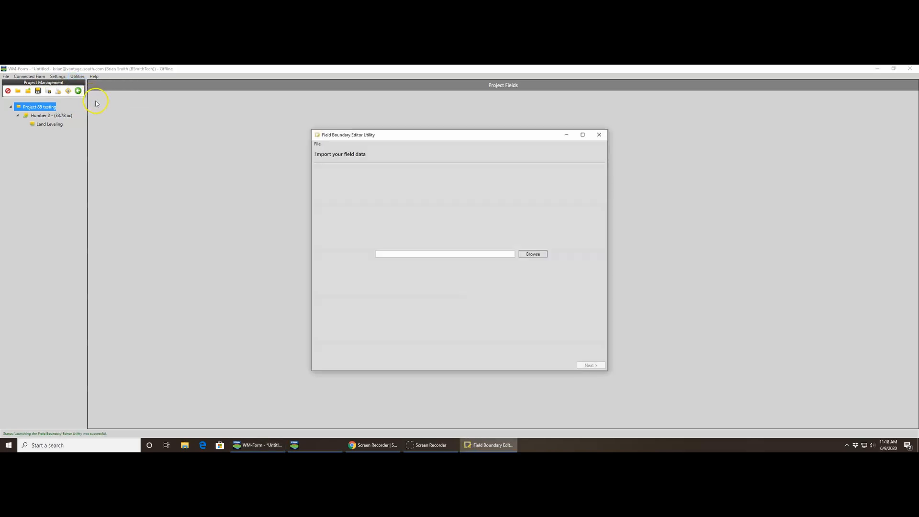
pyautogui.click(528, 253)
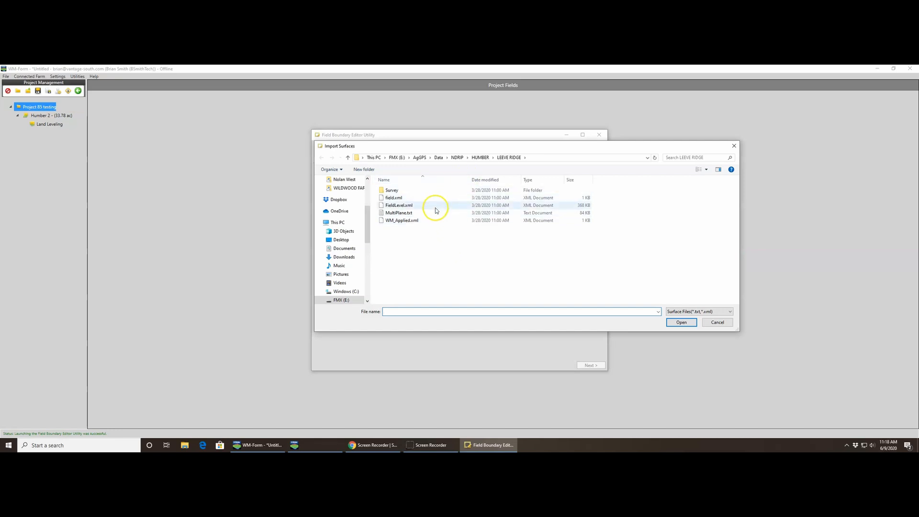
pyautogui.click(433, 213)
pyautogui.click(680, 322)
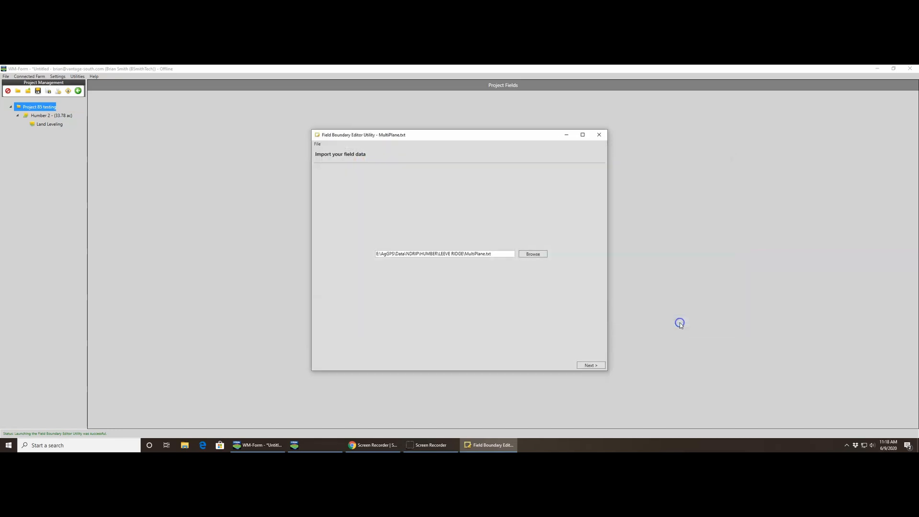
pyautogui.click(539, 257)
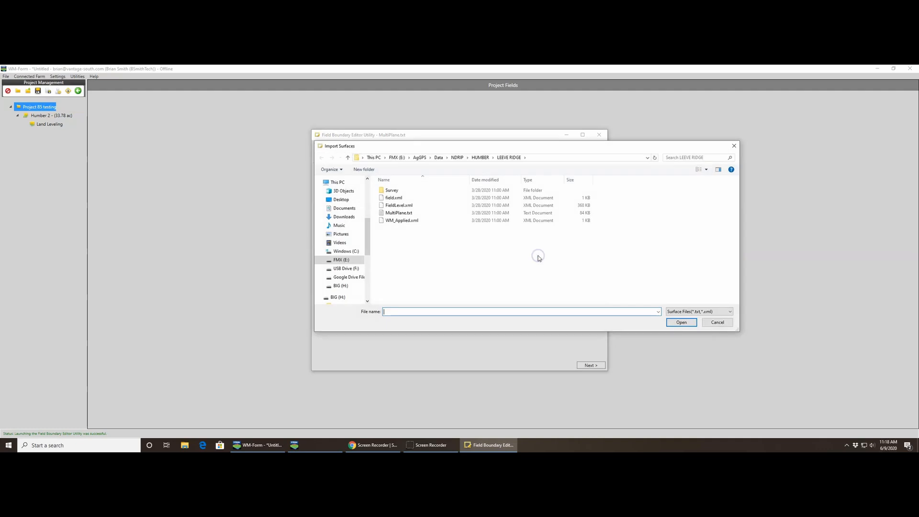
pyautogui.click(716, 322)
pyautogui.click(592, 365)
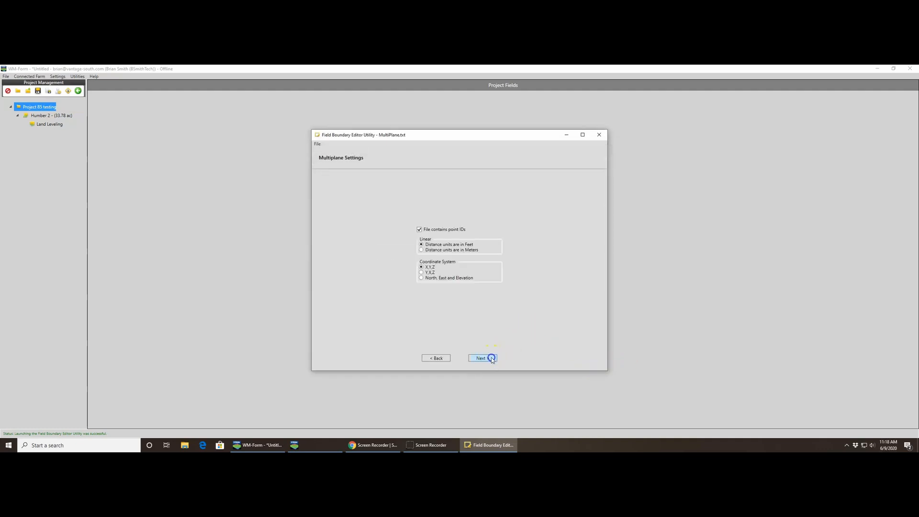
pyautogui.click(491, 357)
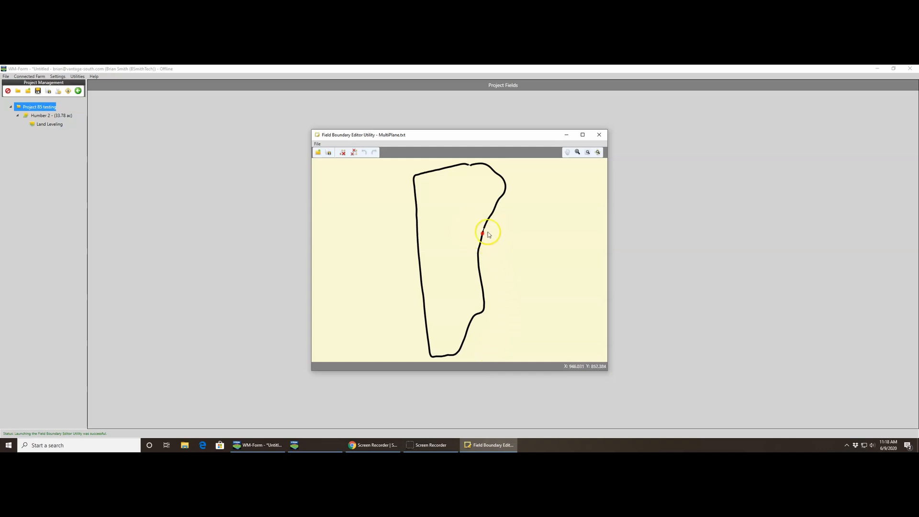
# - Erase the overlapping boundary points at the red-marked self-intersection on the field's east edge, leaving a single clean line
pyautogui.scroll(5, 483, 238)
pyautogui.scroll(5, 480, 237)
pyautogui.scroll(4, 482, 253)
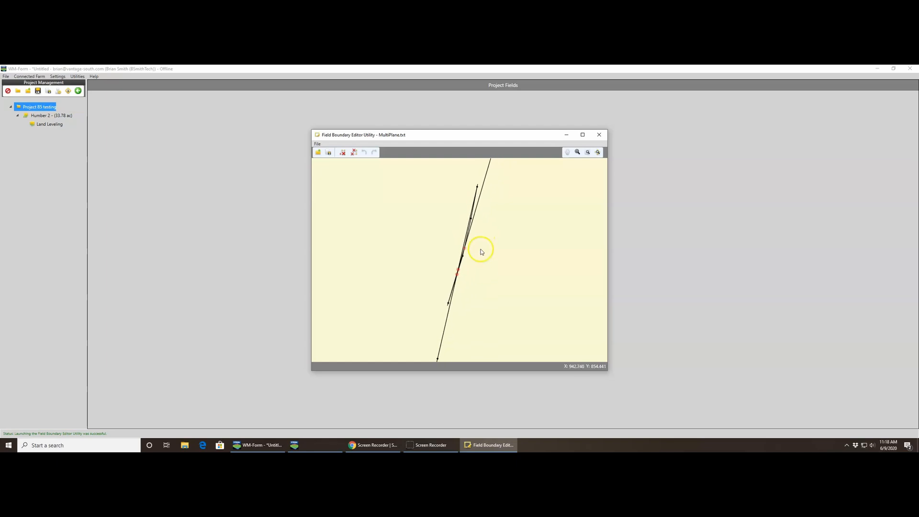
pyautogui.click(344, 153)
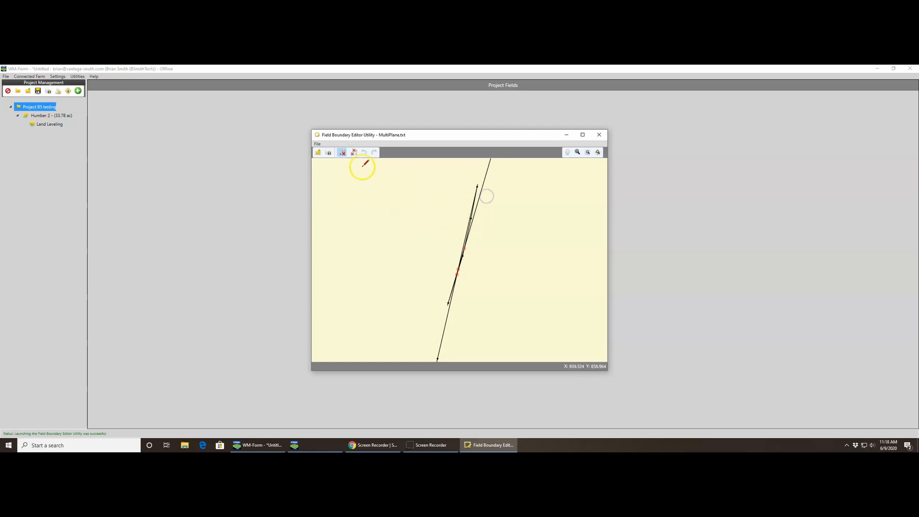
pyautogui.click(354, 153)
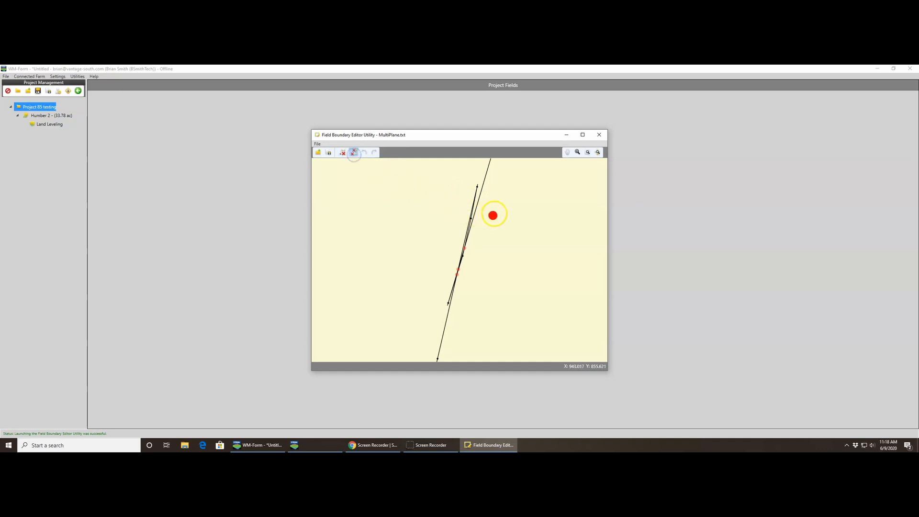
pyautogui.moveTo(479, 179); pyautogui.dragTo(466, 223)
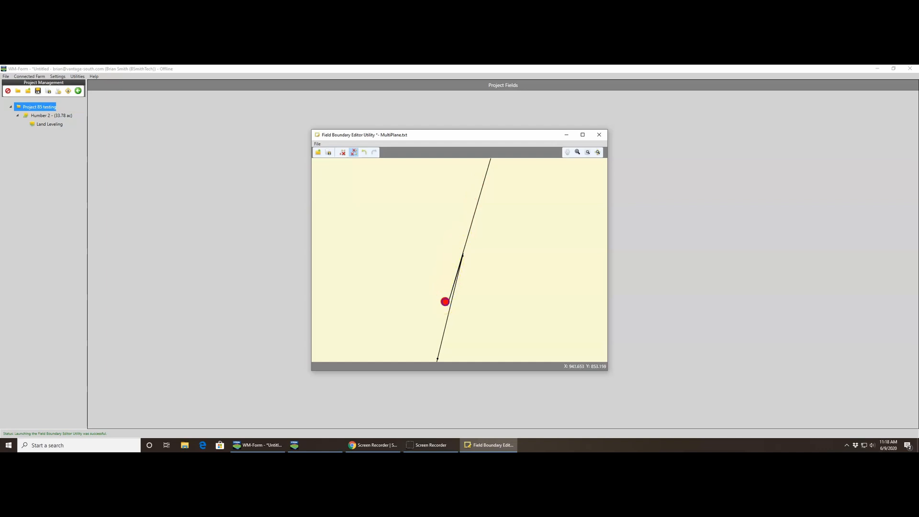
pyautogui.moveTo(442, 302); pyautogui.dragTo(445, 302)
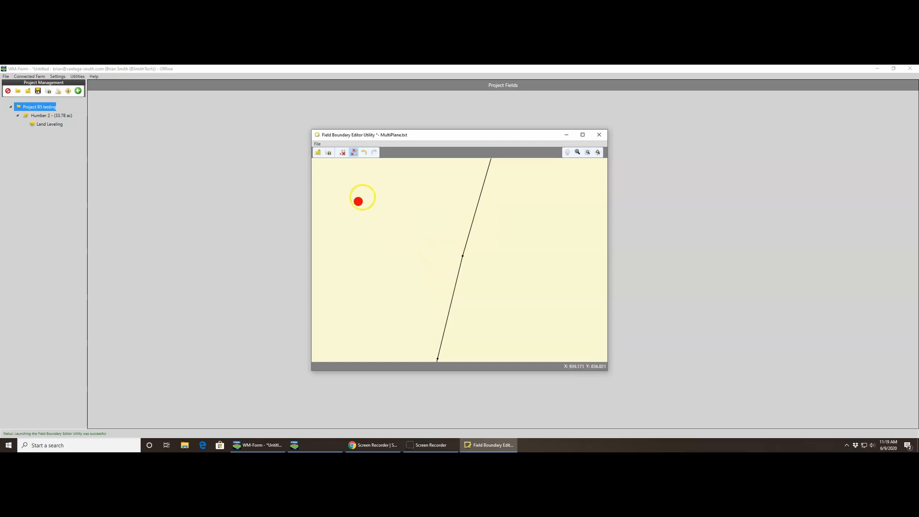
# - Save the corrected boundary as Fixed Border in the LEEVE RIDGE folder and close the boundary editor
pyautogui.click(330, 153)
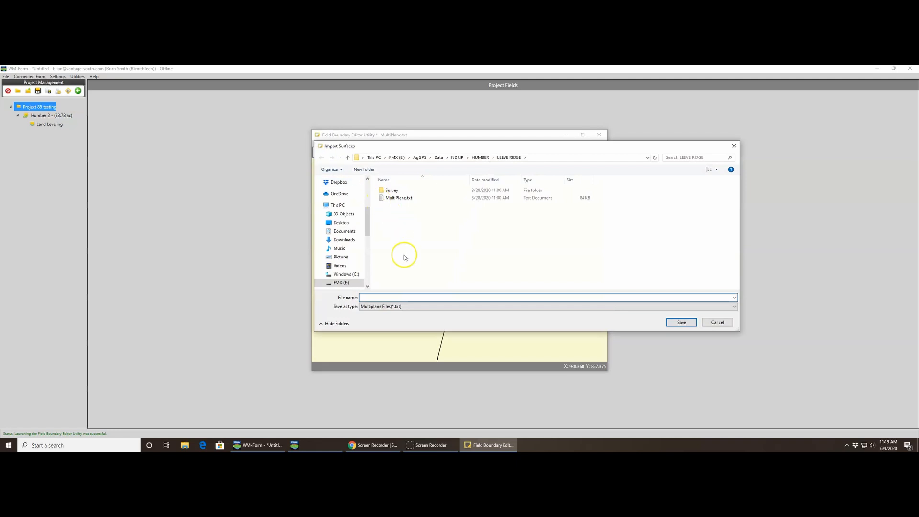
pyautogui.click(403, 296)
pyautogui.write('Fi')
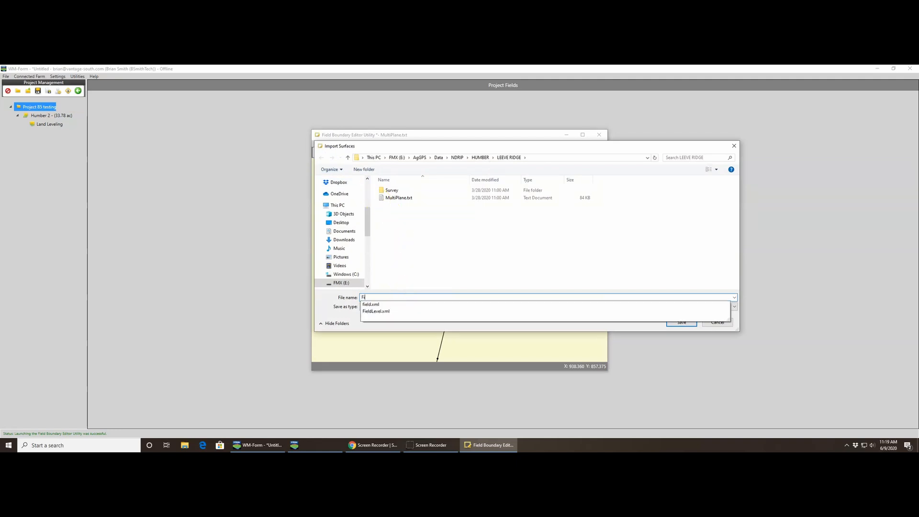
pyautogui.write('xed Border')
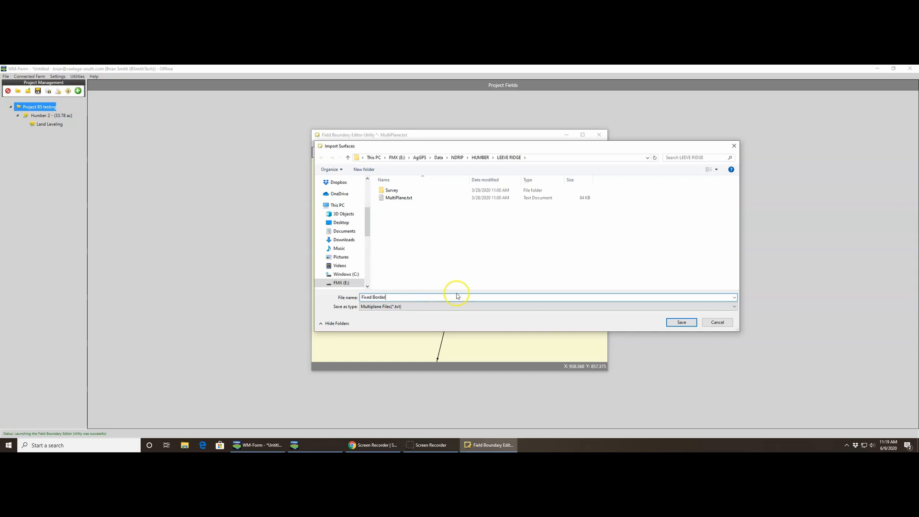
pyautogui.click(673, 323)
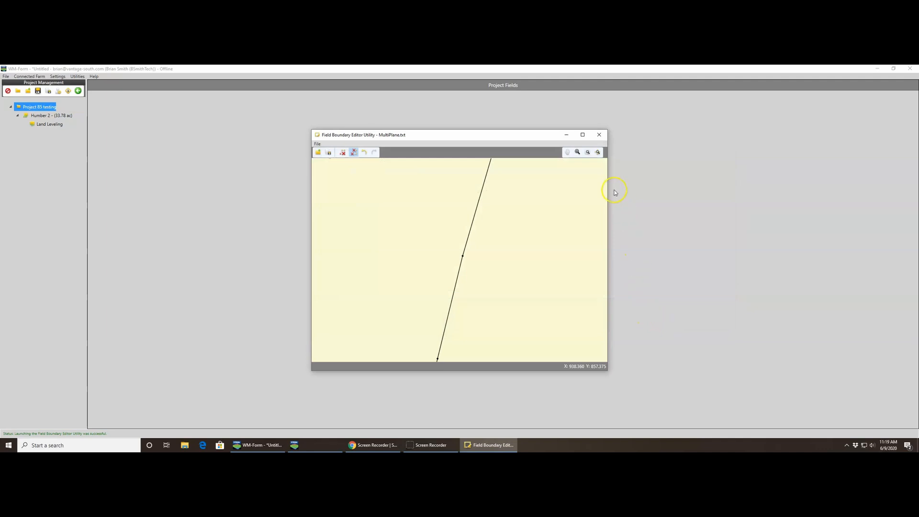
pyautogui.click(598, 135)
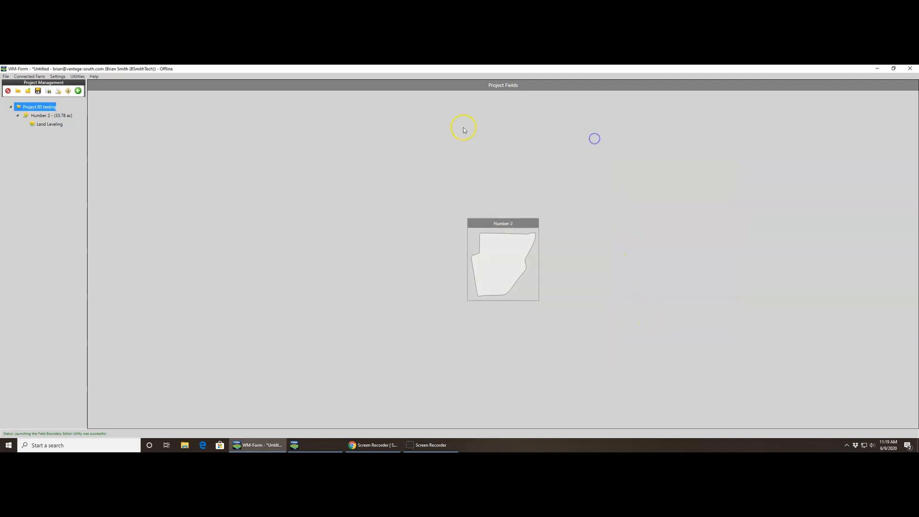
# - Start a new field named Levee Ridge in Project 85 testing and choose Fixed Border.txt as its field data
pyautogui.rightClick(50, 110)
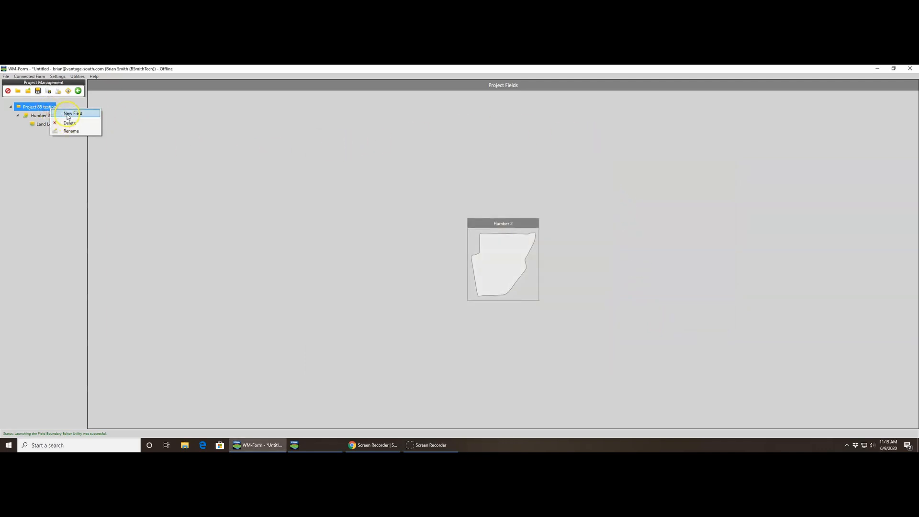
pyautogui.click(67, 113)
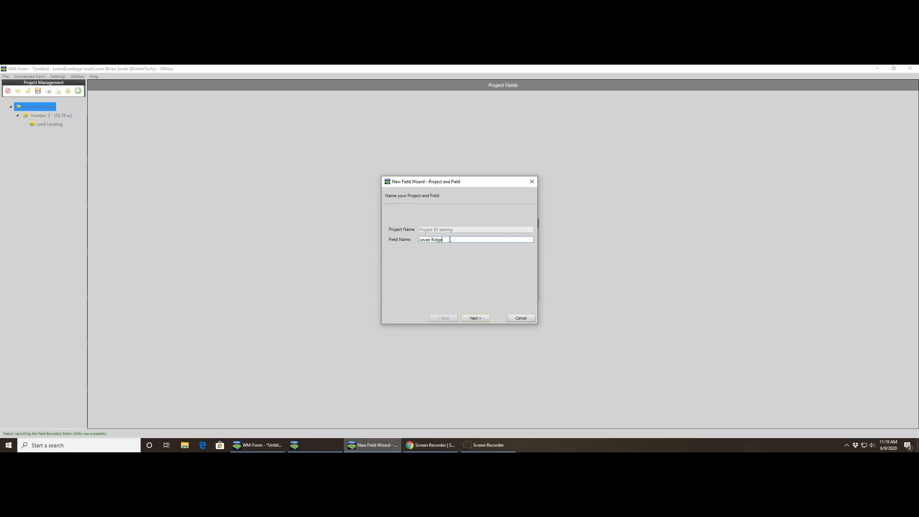
pyautogui.click(474, 318)
pyautogui.click(519, 248)
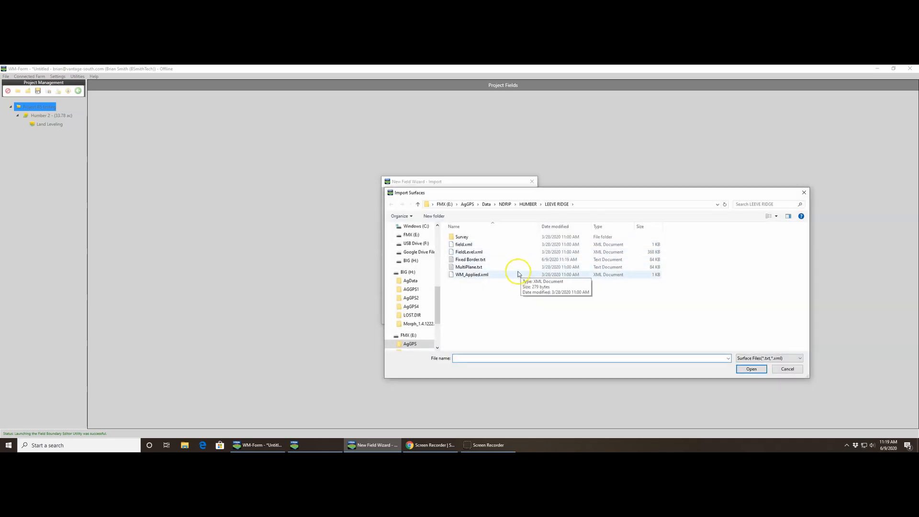
pyautogui.click(506, 261)
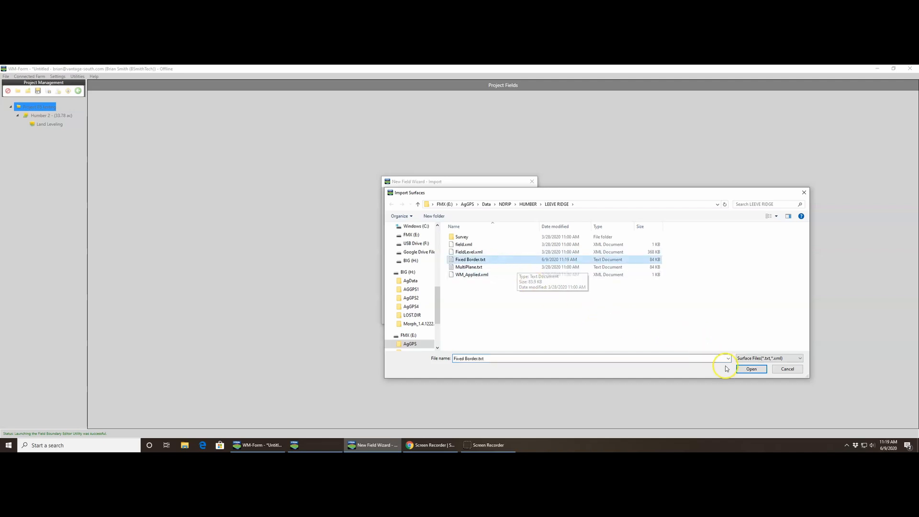
pyautogui.click(751, 368)
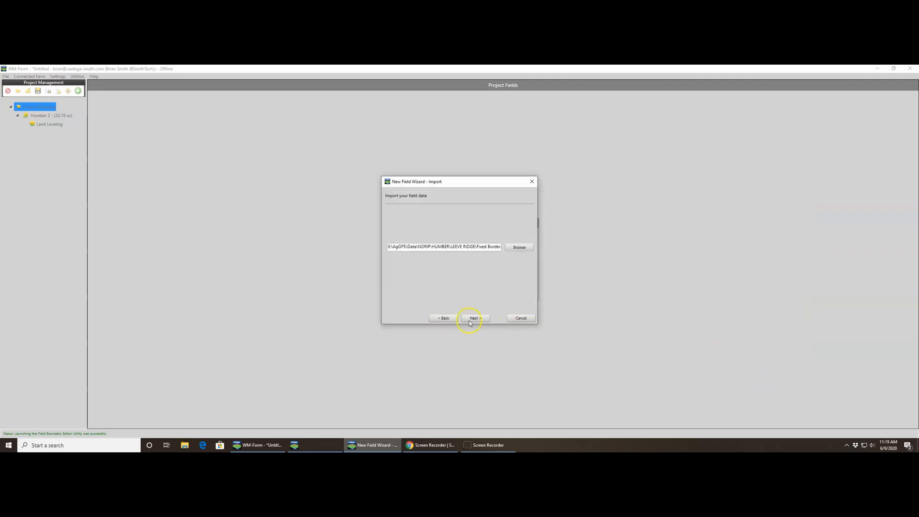
# - Accept the import settings, keep Land Leveling as the design type, finish creating the field and dismiss the map request message
pyautogui.click(470, 318)
pyautogui.click(473, 319)
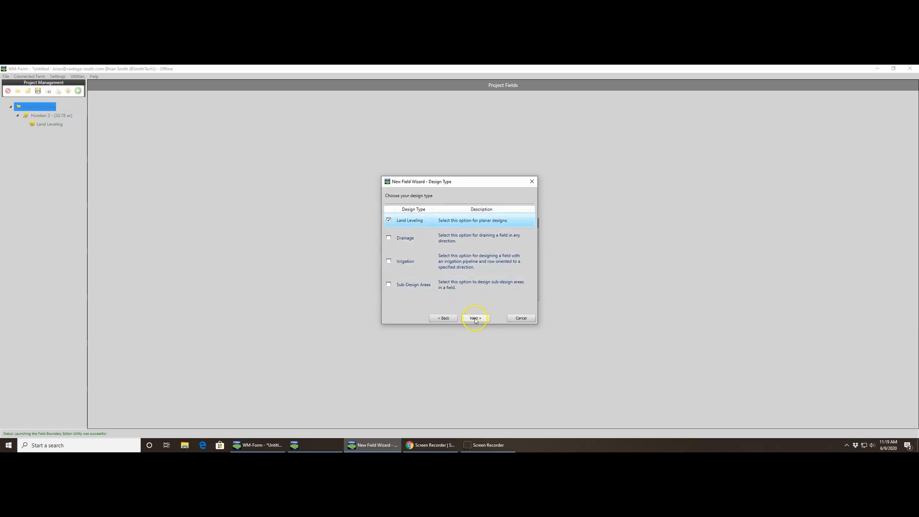
pyautogui.click(479, 319)
pyautogui.click(479, 320)
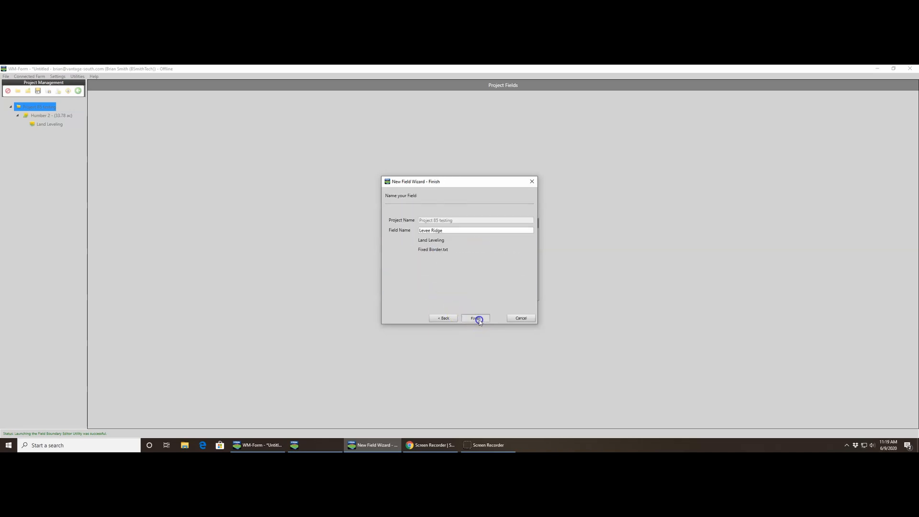
pyautogui.click(492, 309)
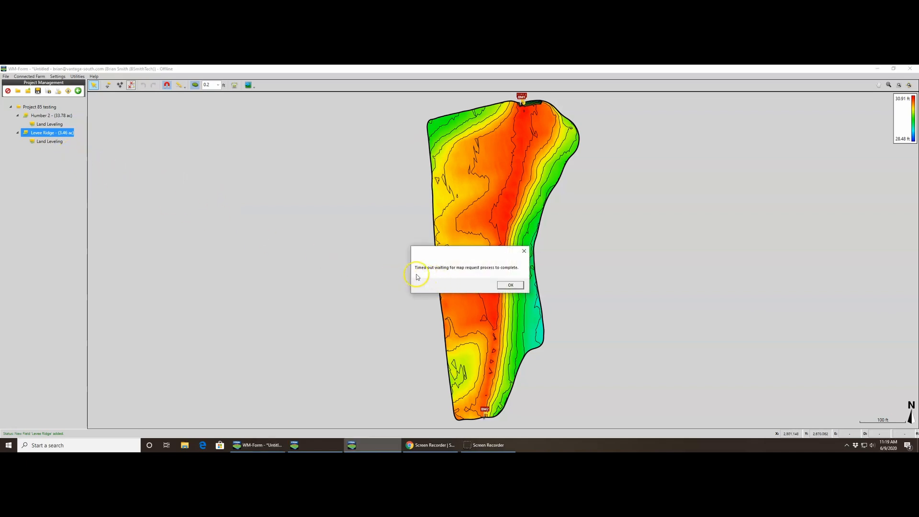
pyautogui.click(510, 285)
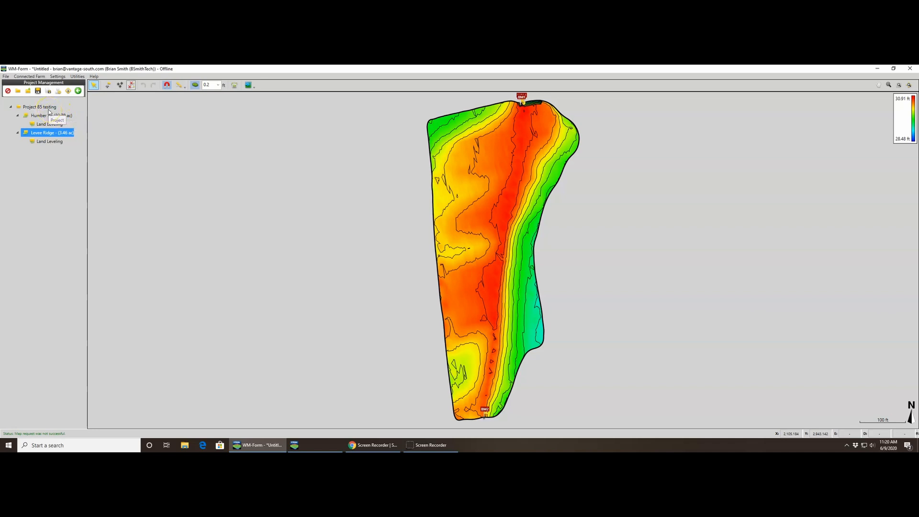
# - Open the user settings and examine the measurement units, keeping the area unit as Acres
pyautogui.click(61, 77)
pyautogui.click(62, 84)
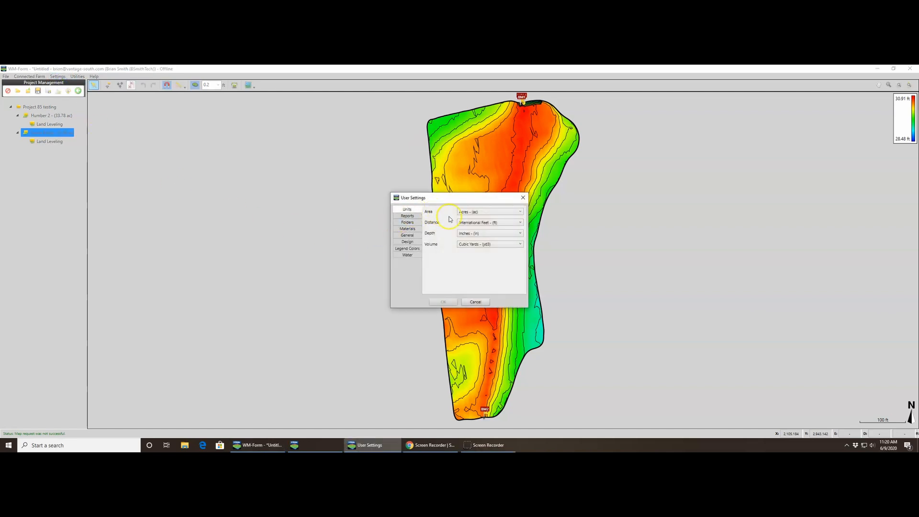
pyautogui.click(467, 212)
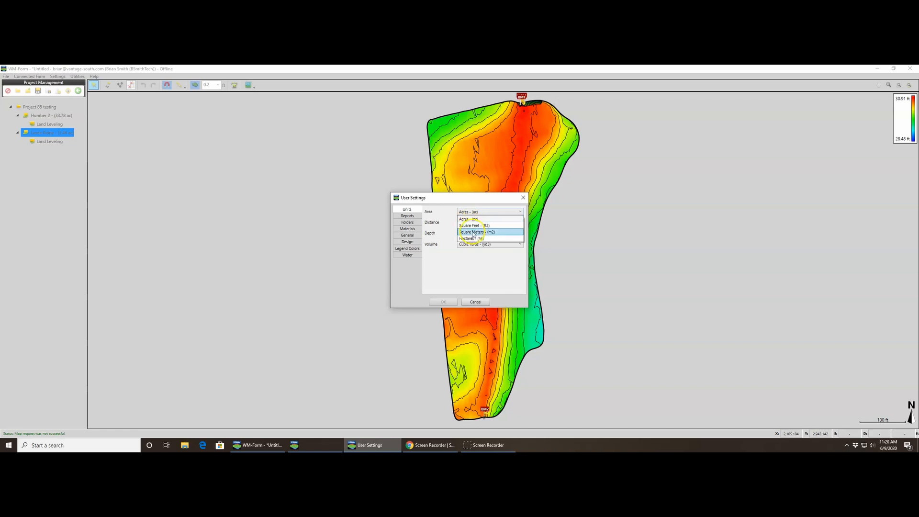
pyautogui.click(473, 219)
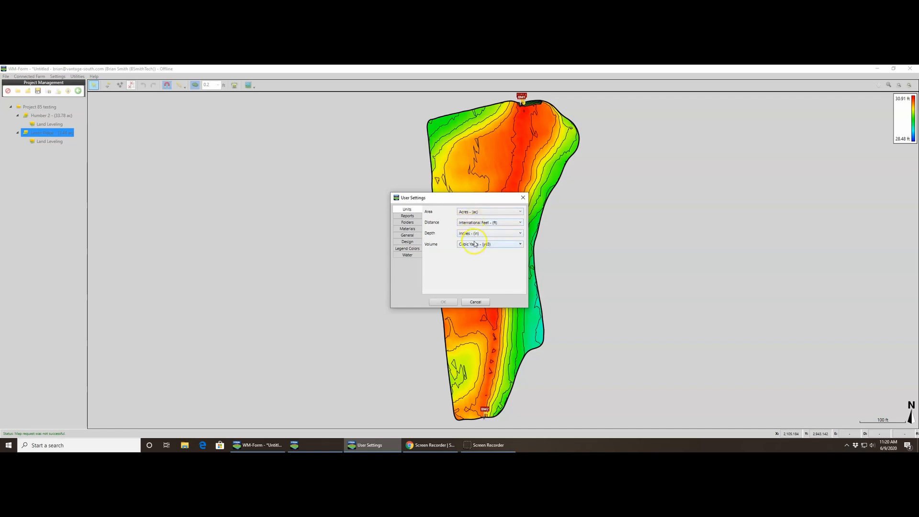
# - Review the report, folder, material, general, design, legend color and water settings, and close the user settings
pyautogui.click(408, 215)
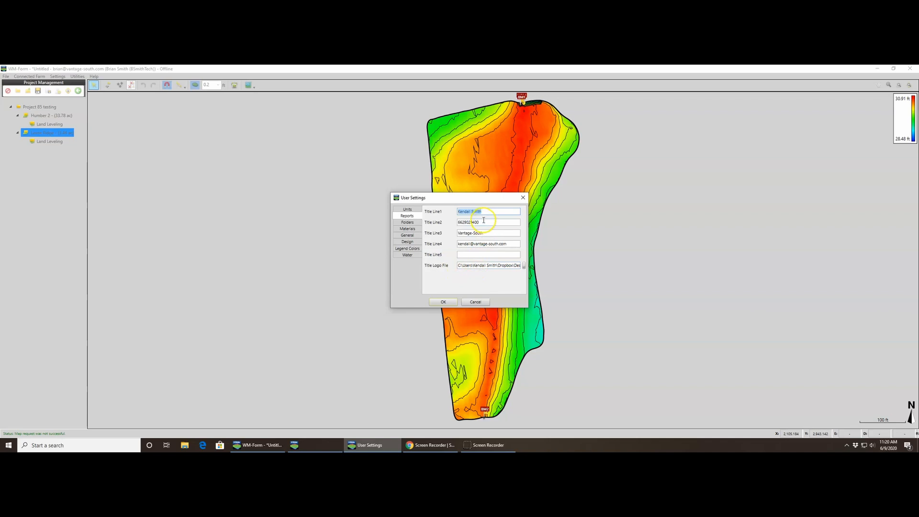
pyautogui.click(407, 223)
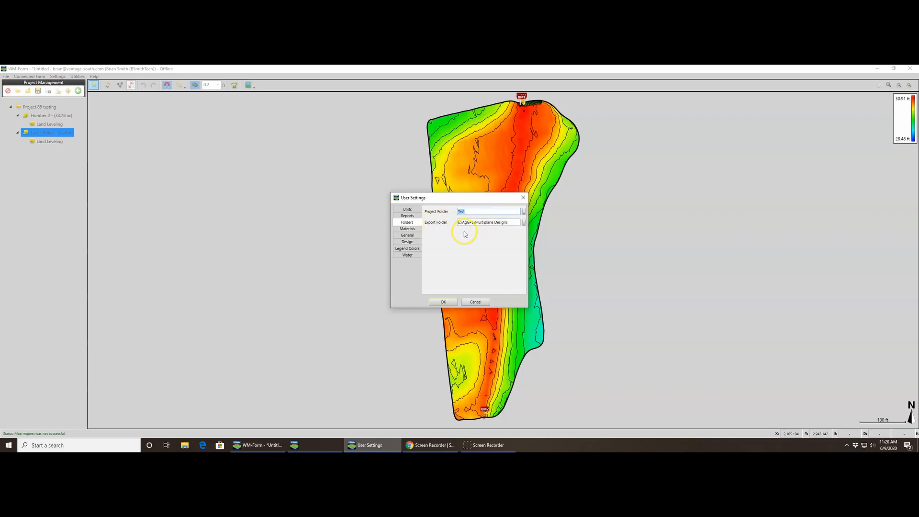
pyautogui.click(407, 228)
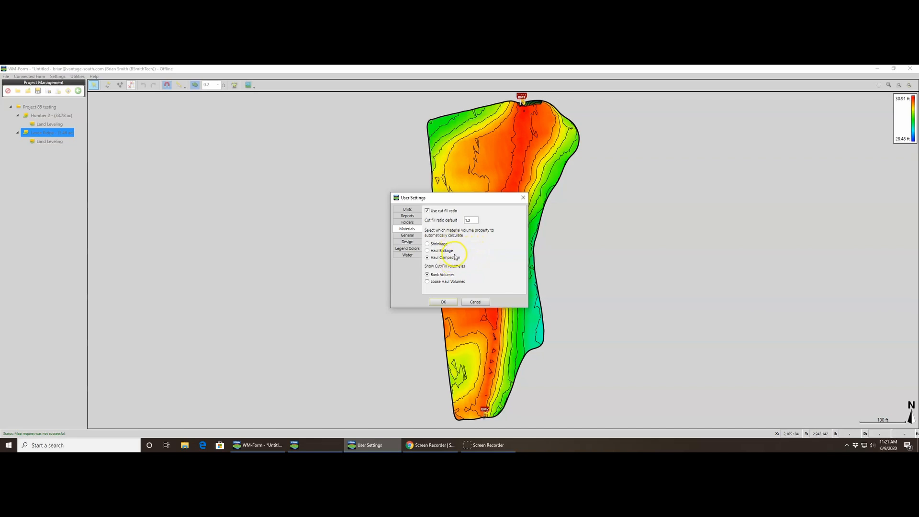
pyautogui.click(407, 236)
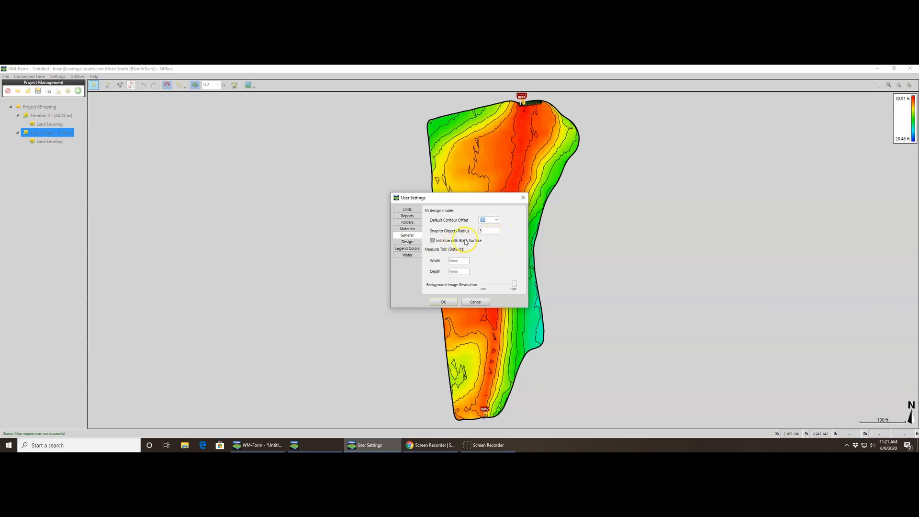
pyautogui.click(488, 248)
pyautogui.click(466, 247)
pyautogui.click(414, 244)
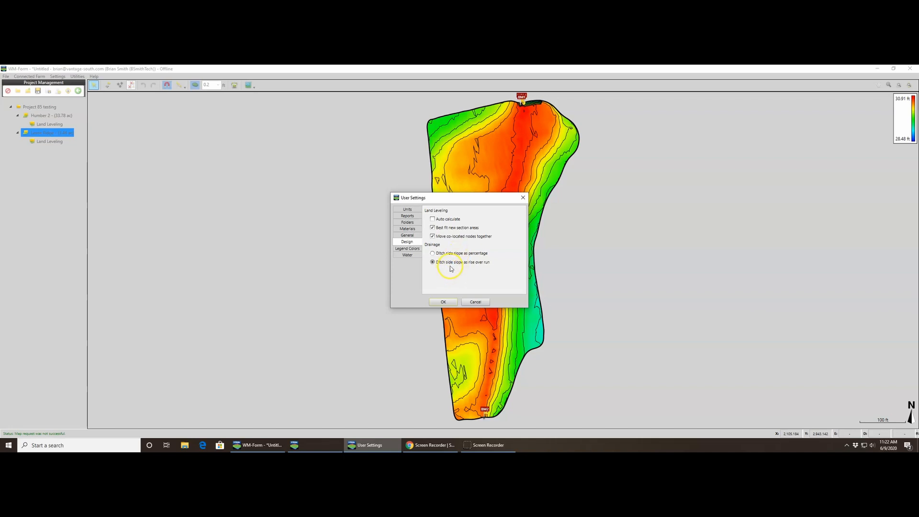
pyautogui.click(415, 251)
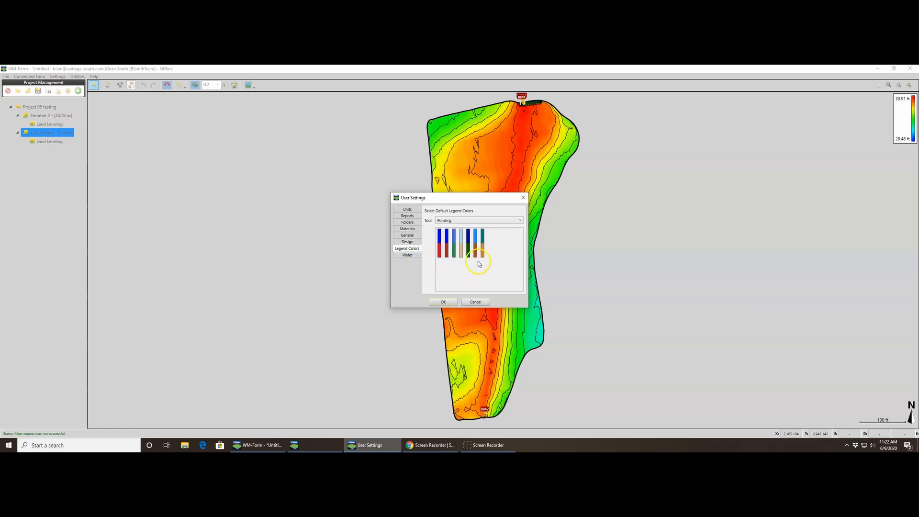
pyautogui.click(412, 255)
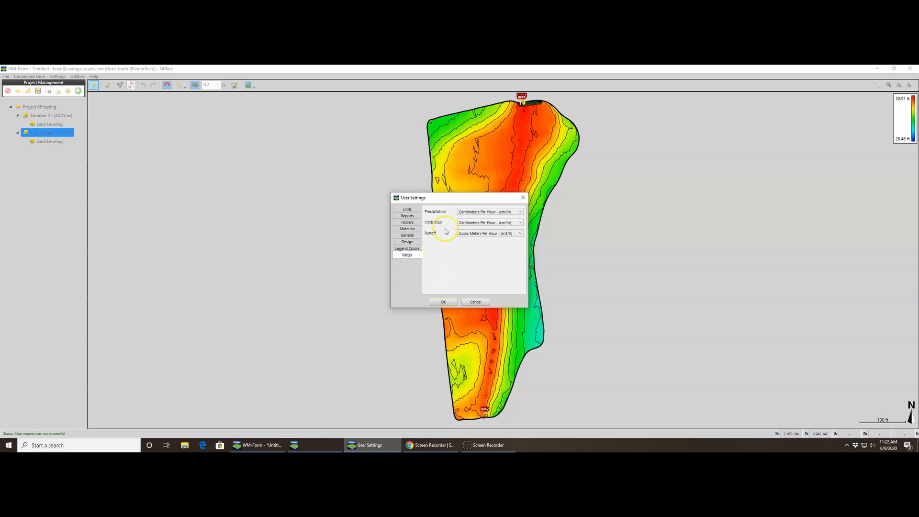
pyautogui.click(443, 302)
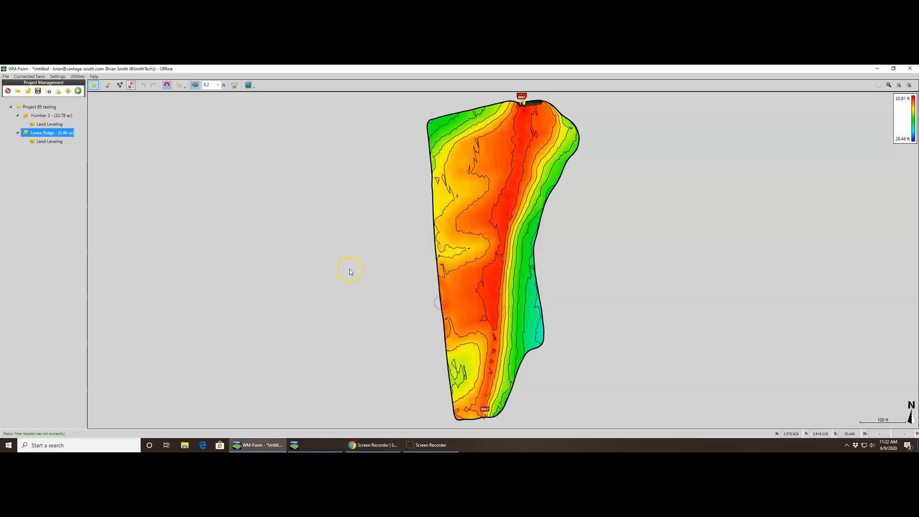
# - Display the Humber 2 field's elevation map
pyautogui.click(41, 116)
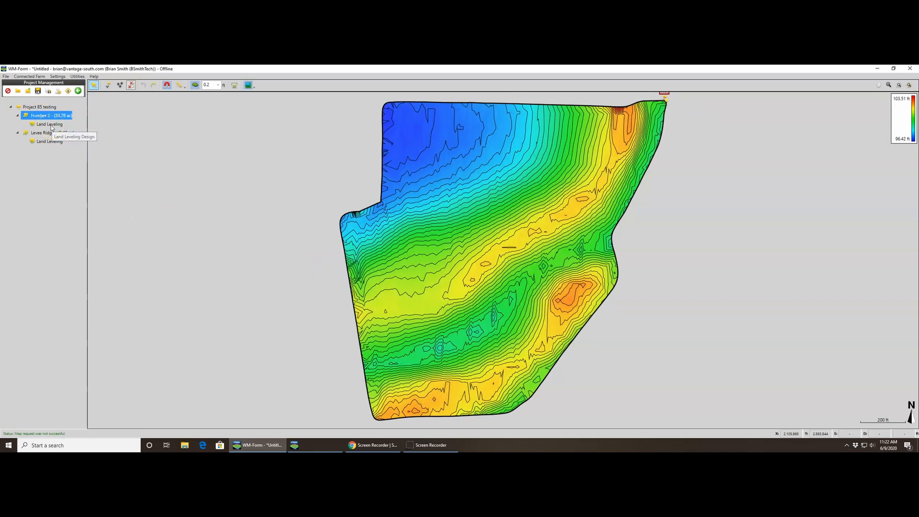
pyautogui.click(94, 209)
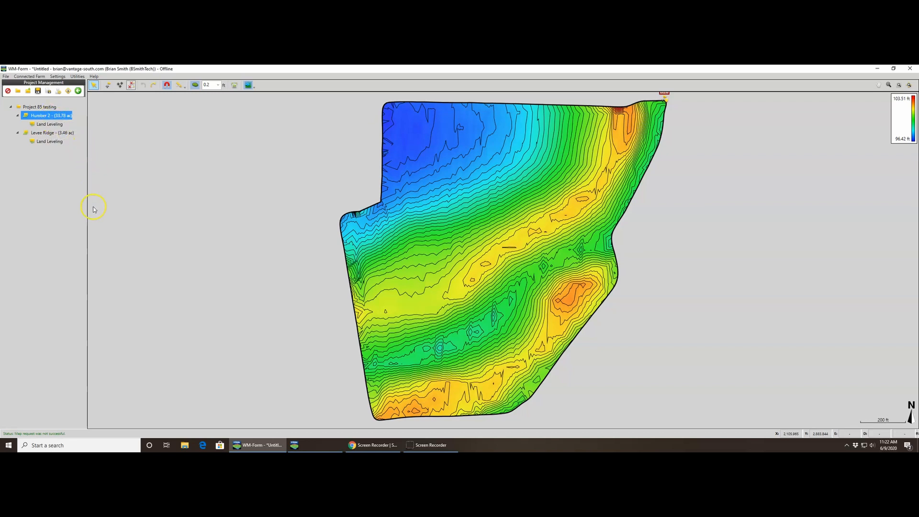